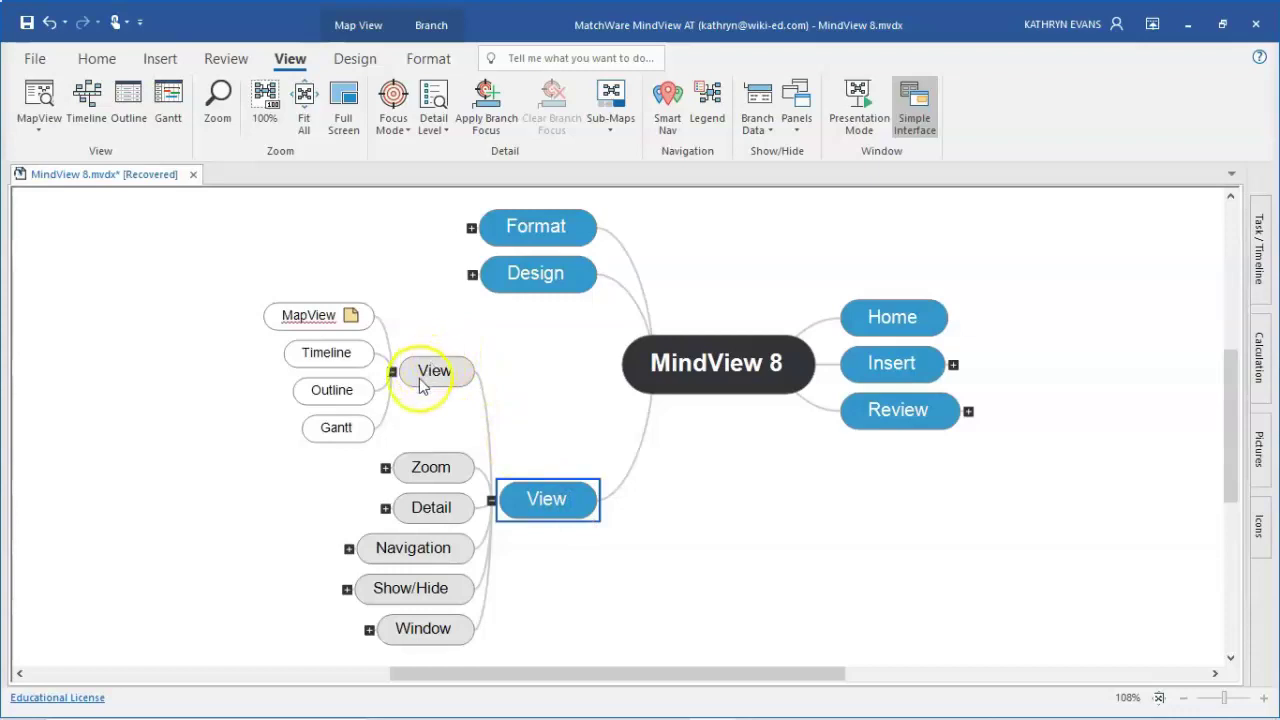
# Step: Select the View sub-branch and arrange the map in the Top Down layout
pyautogui.click(421, 386)
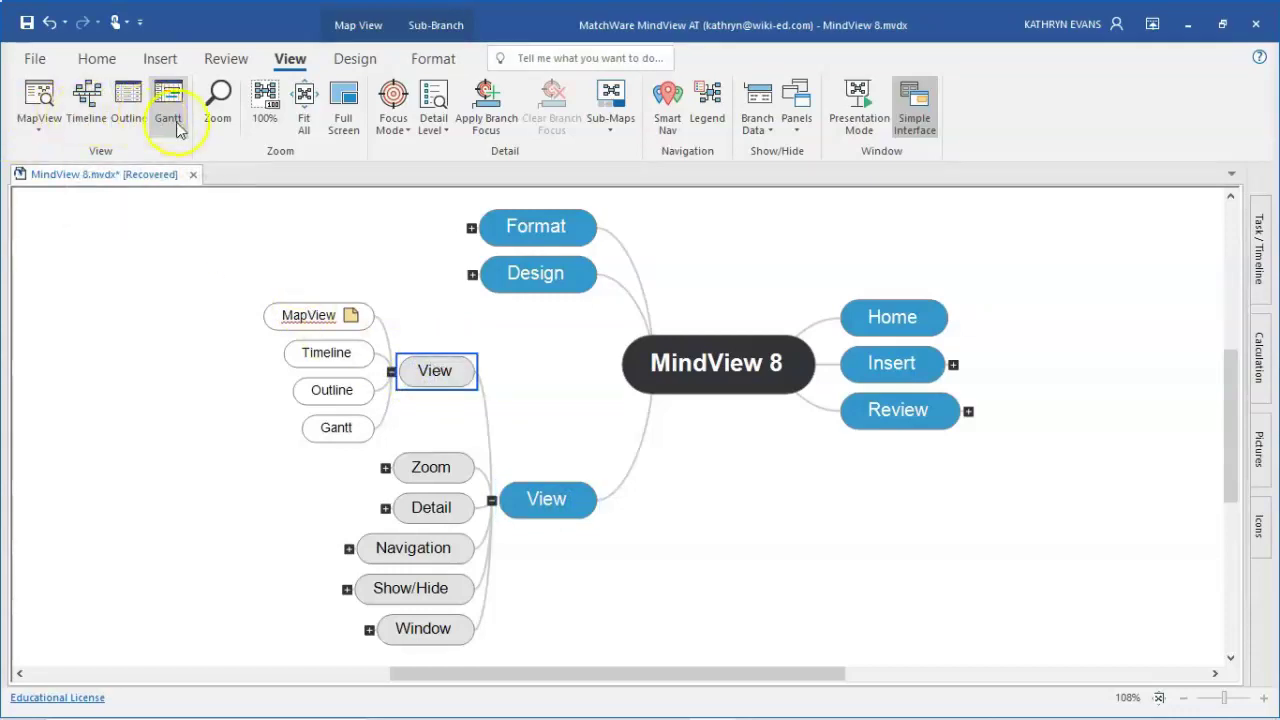
pyautogui.click(40, 128)
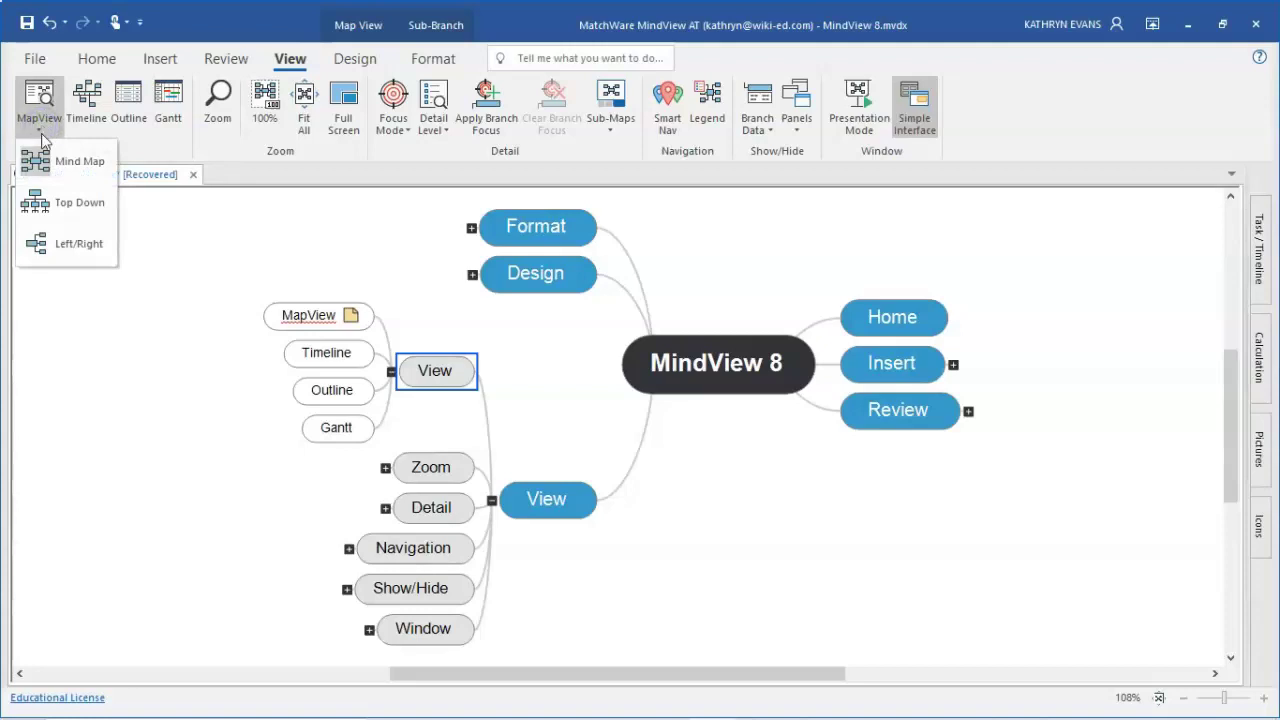
pyautogui.click(37, 199)
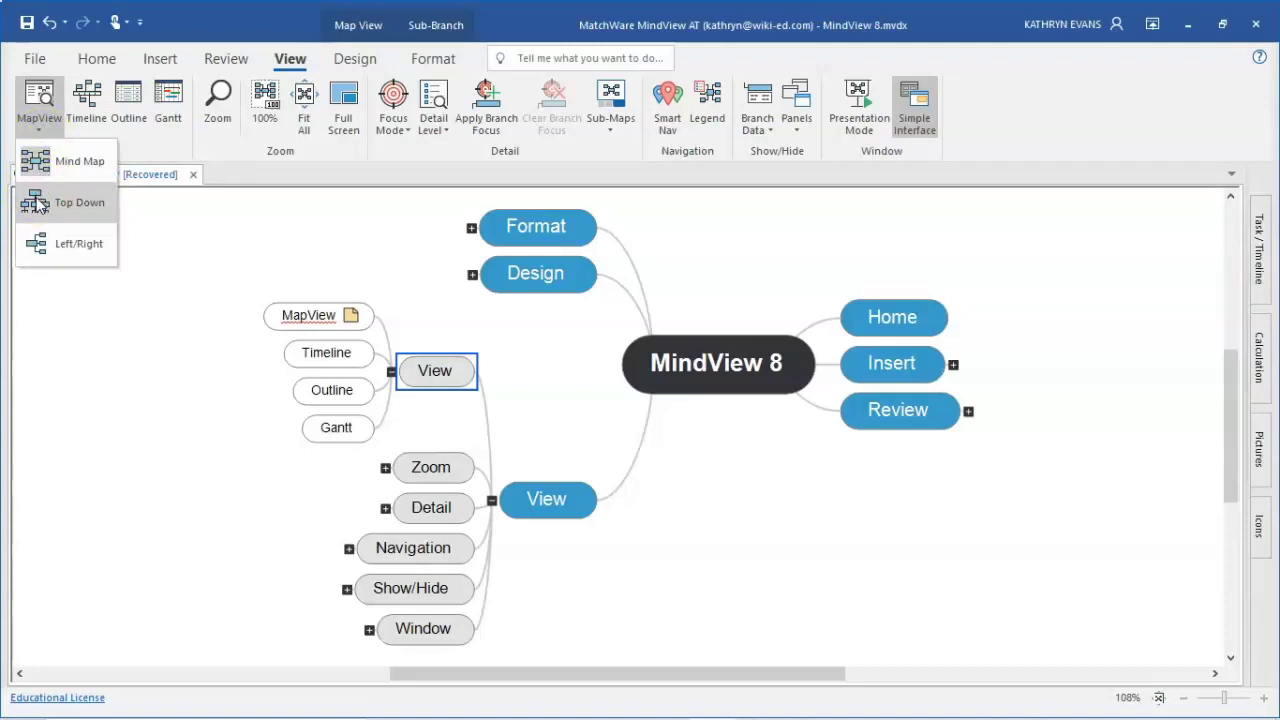
pyautogui.click(36, 202)
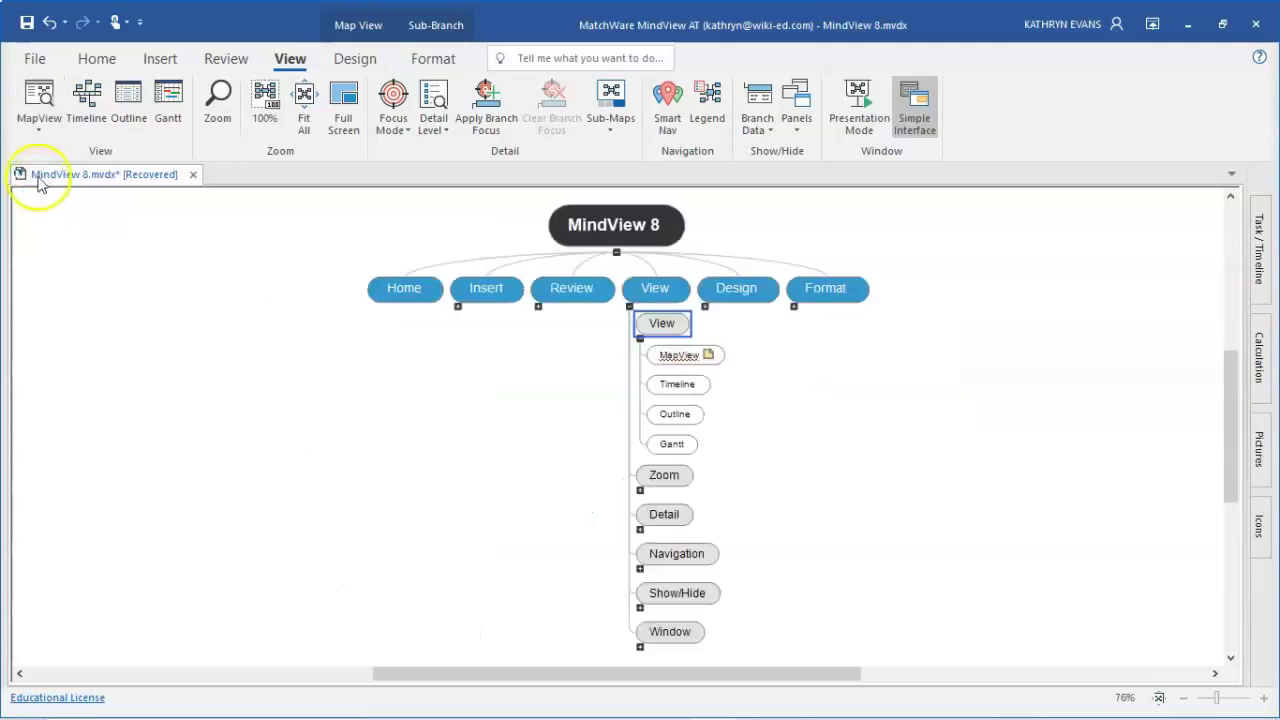
# Step: Change the map to the Left/Right layout and return it to the Mind Map layout
pyautogui.click(38, 126)
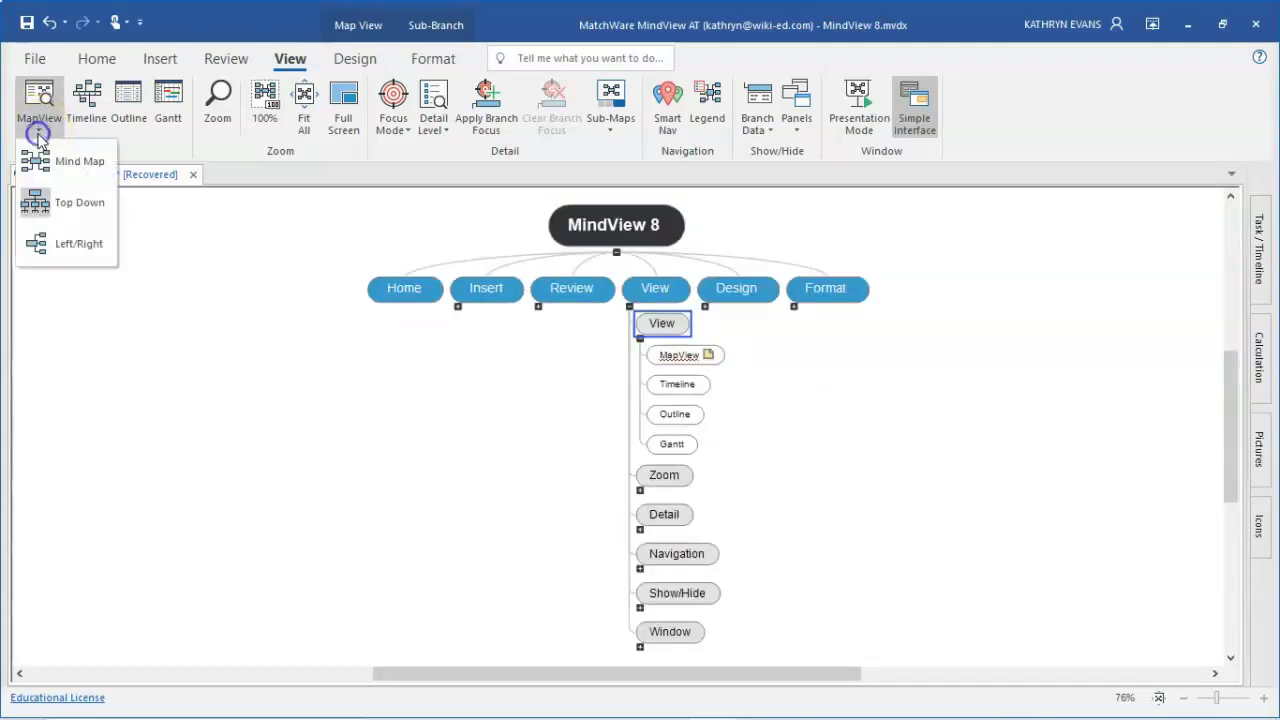
pyautogui.click(44, 246)
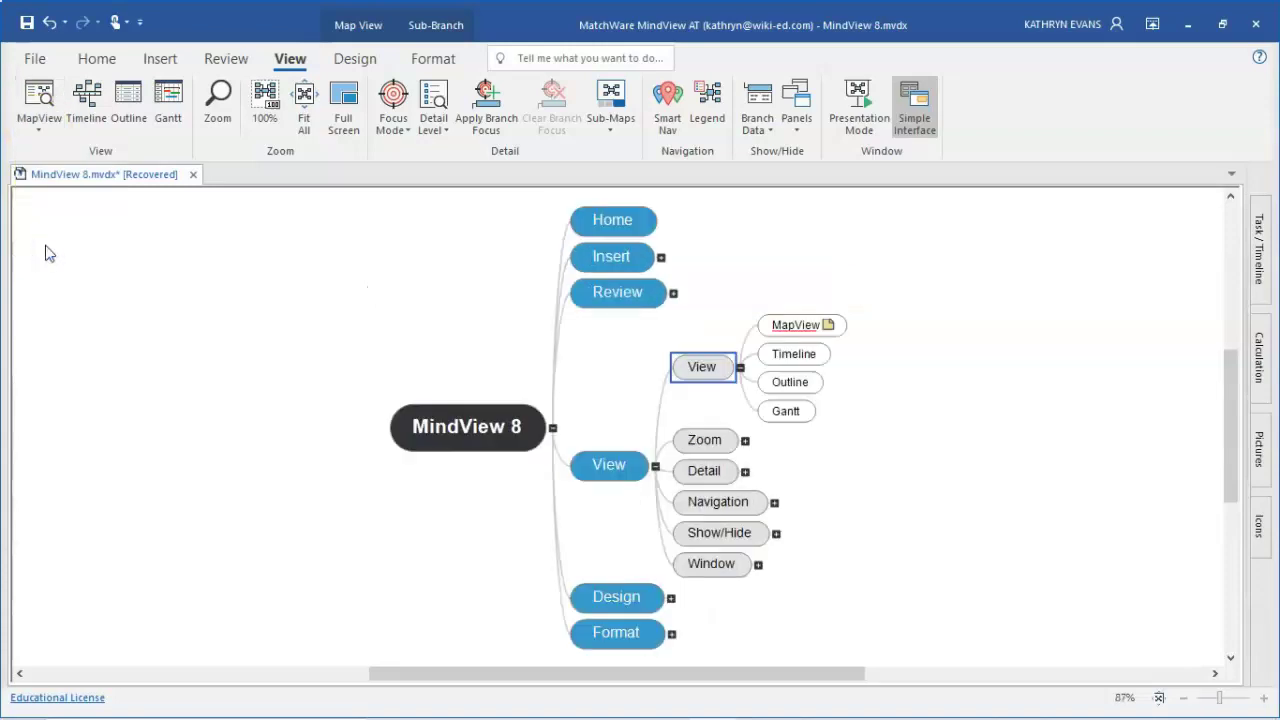
pyautogui.click(38, 126)
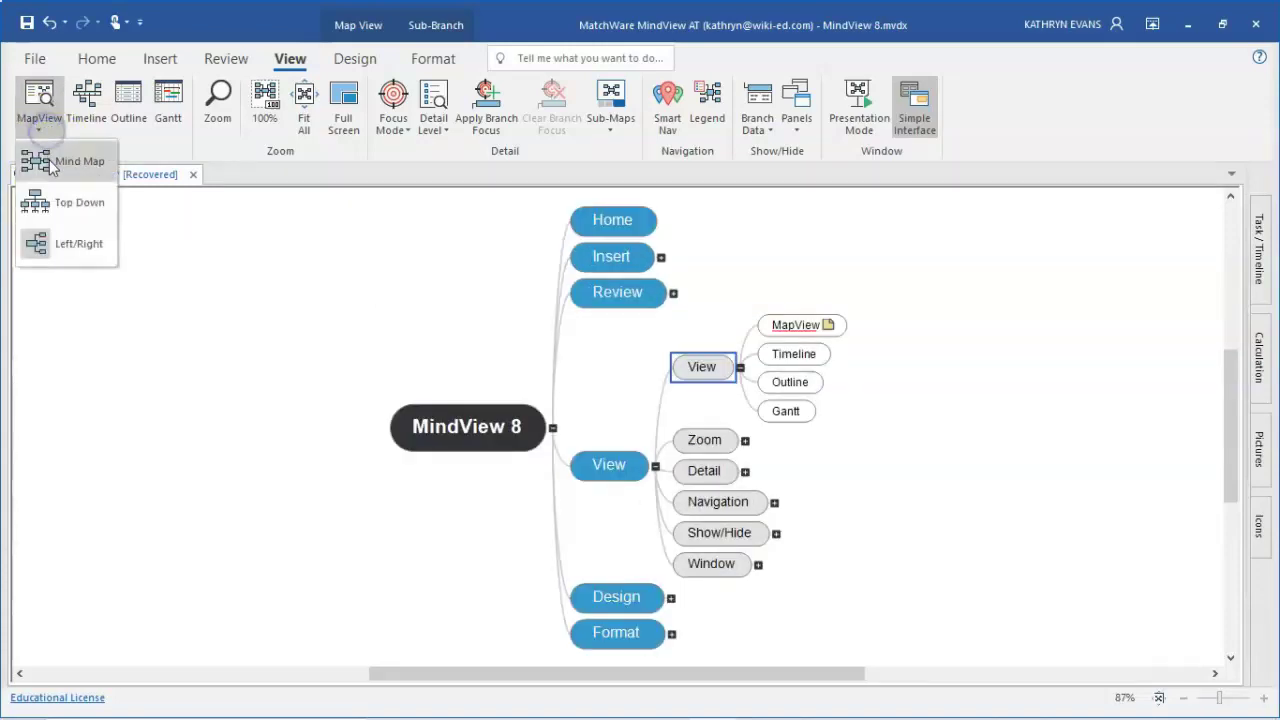
pyautogui.click(52, 166)
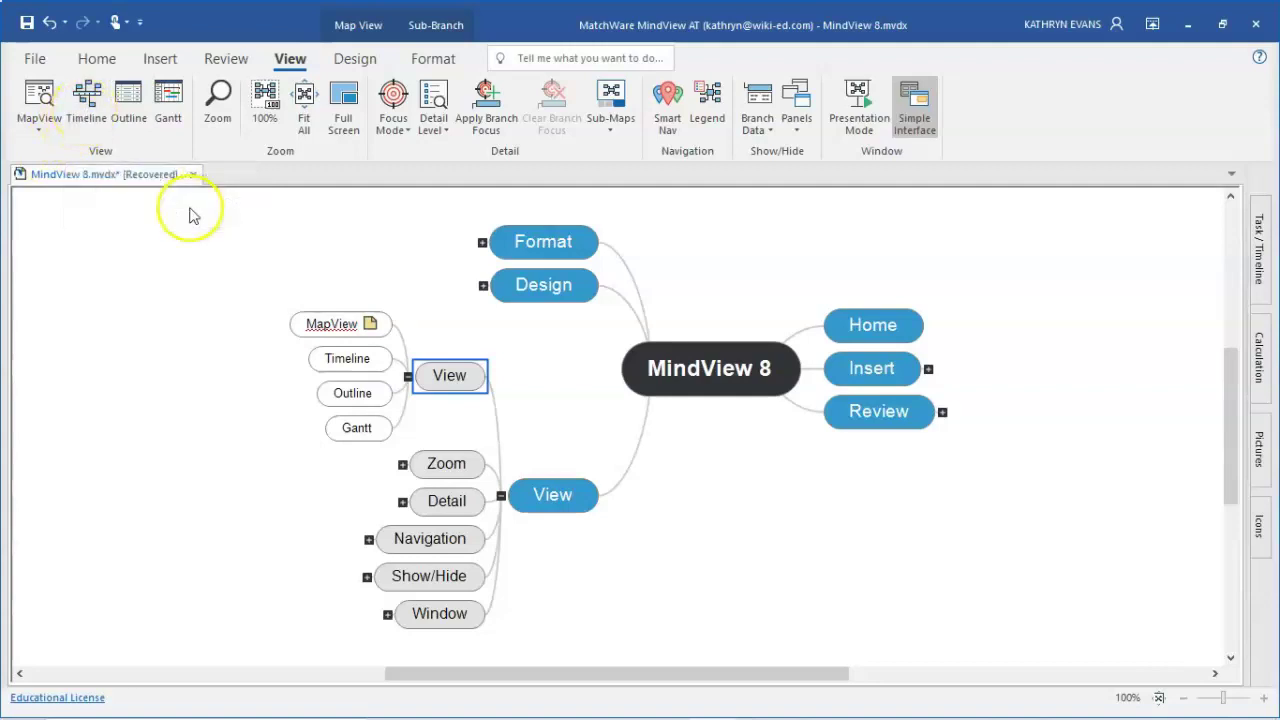
# Step: Show the document as a timeline and set the MapView branch's start date to 26/02/2021
pyautogui.click(89, 100)
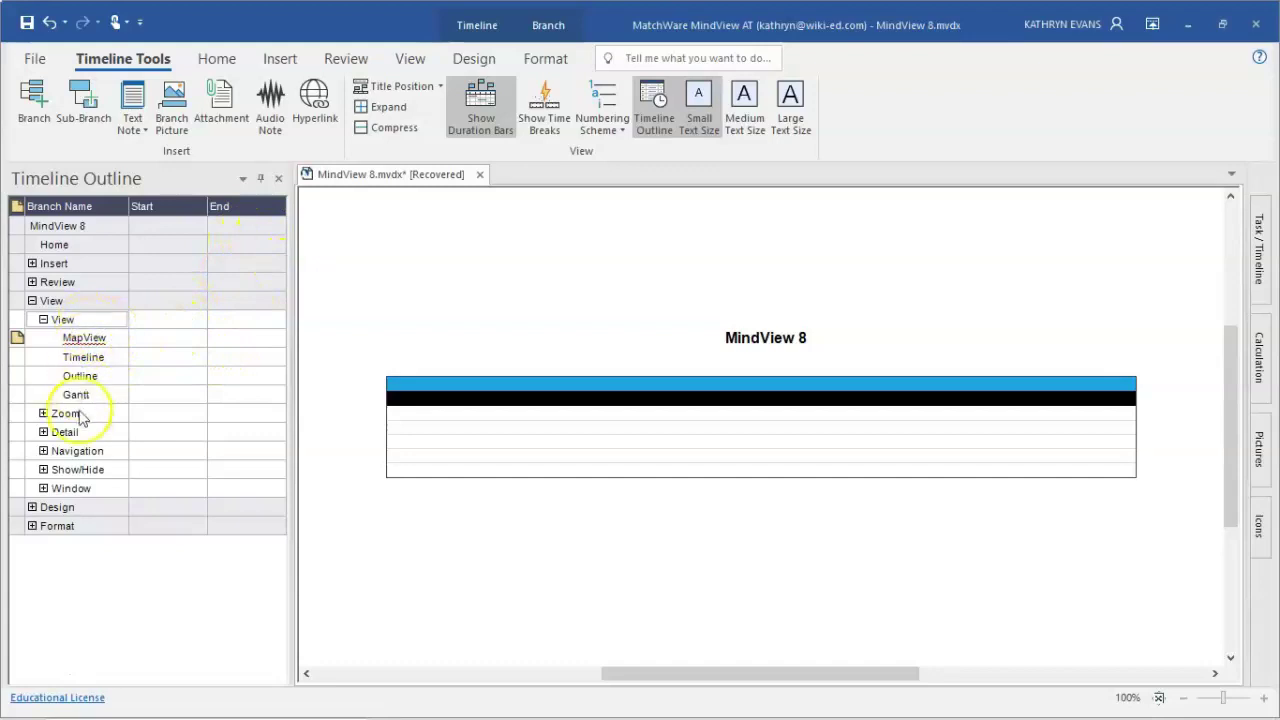
pyautogui.click(159, 343)
pyautogui.click(183, 342)
pyautogui.click(185, 342)
pyautogui.click(197, 342)
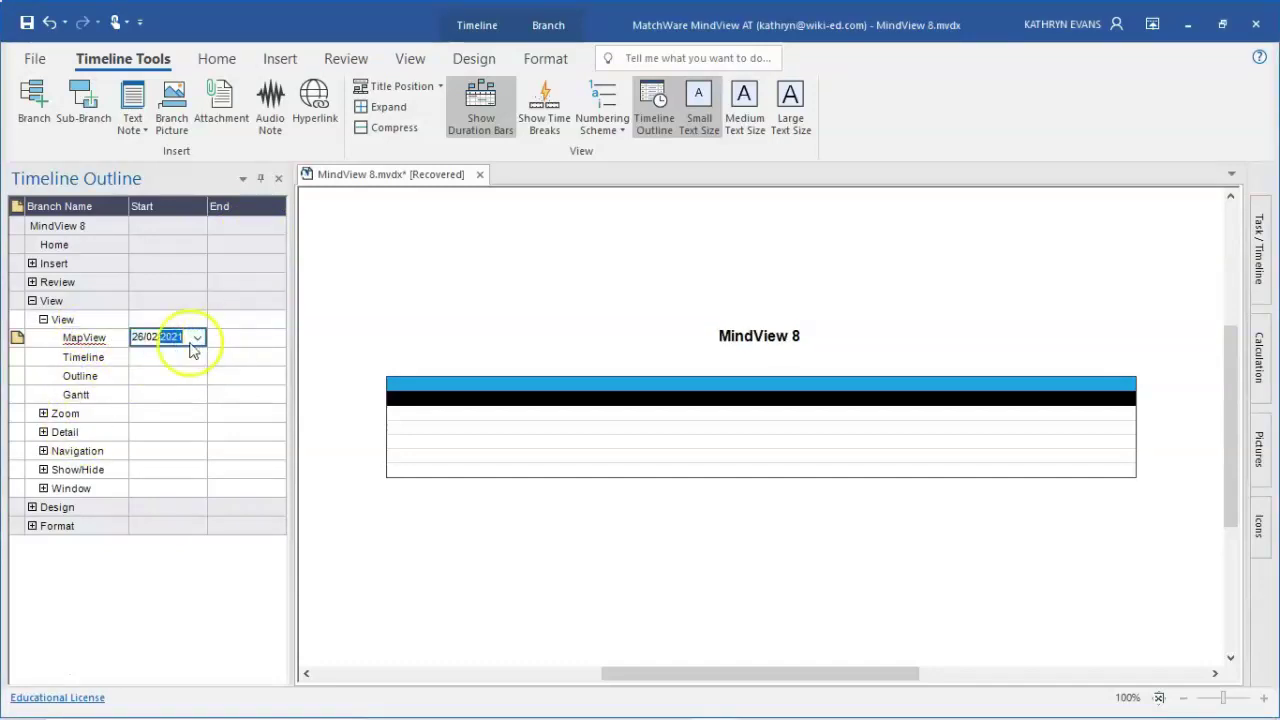
# Step: Set the MapView branch's end date to 27/02/2021 and dismiss the Insert Event dialog
pyautogui.click(240, 345)
pyautogui.click(275, 338)
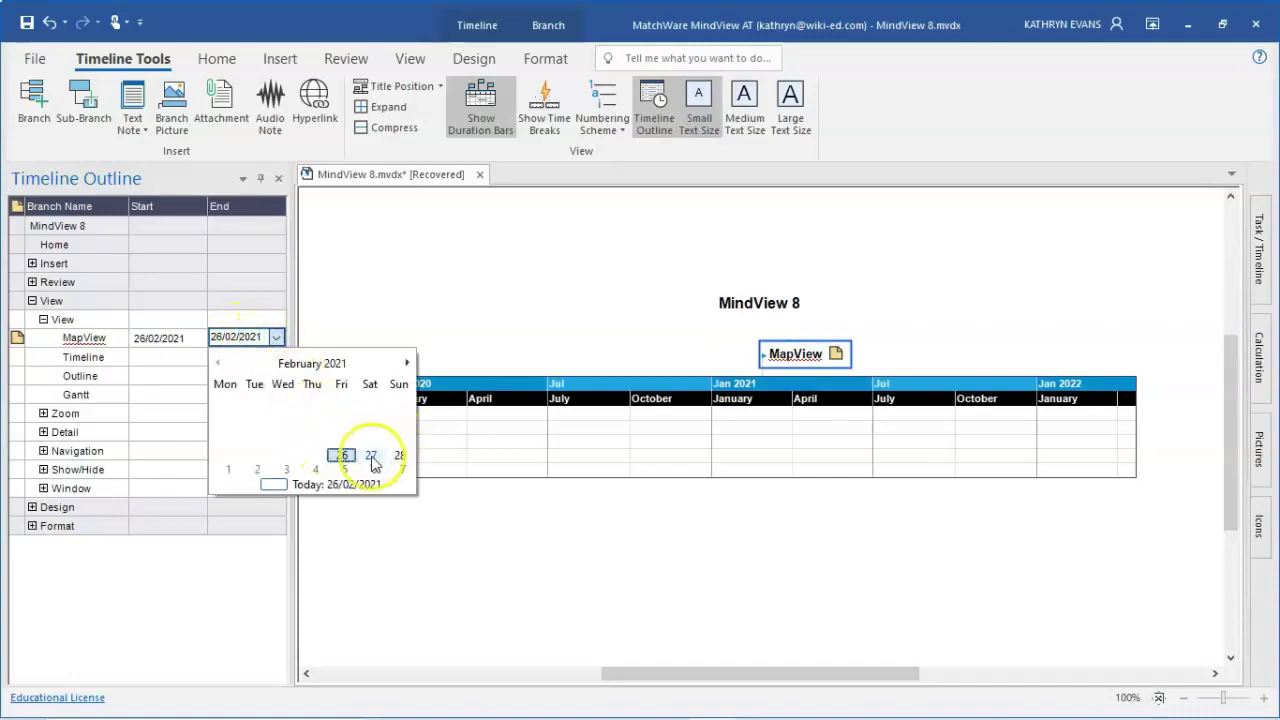
pyautogui.click(371, 455)
pyautogui.doubleClick(360, 440)
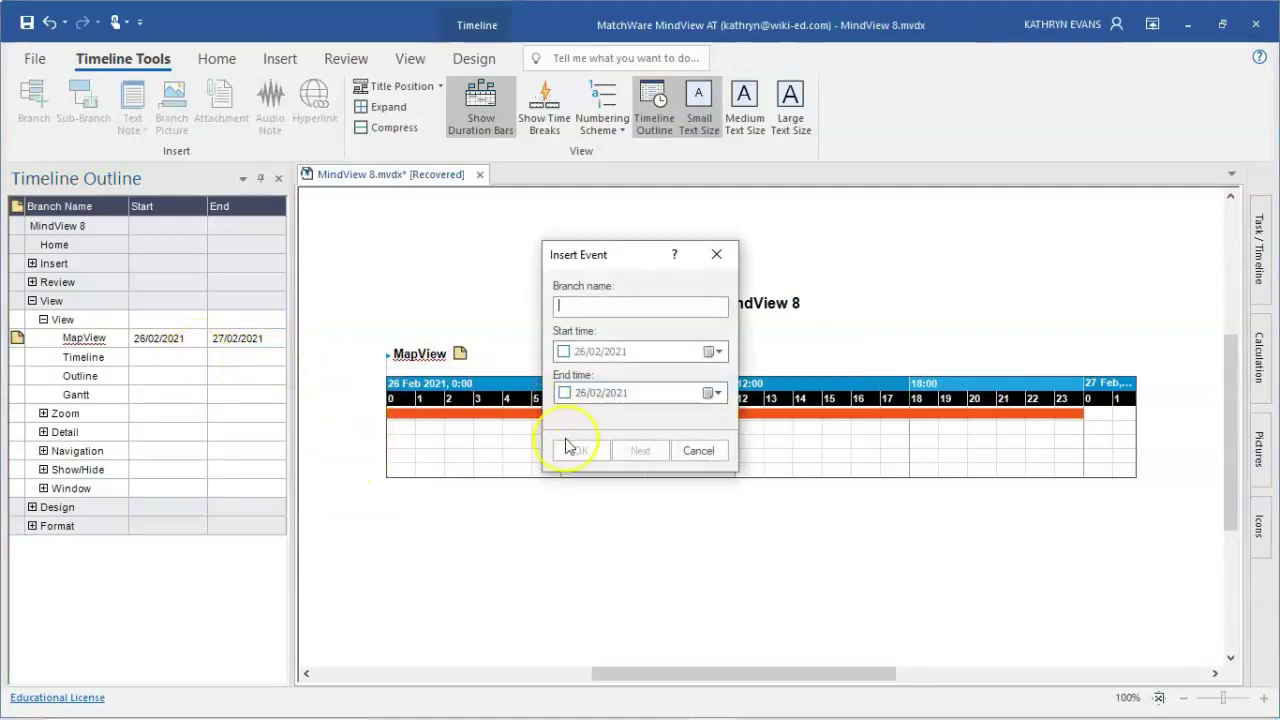
pyautogui.click(717, 255)
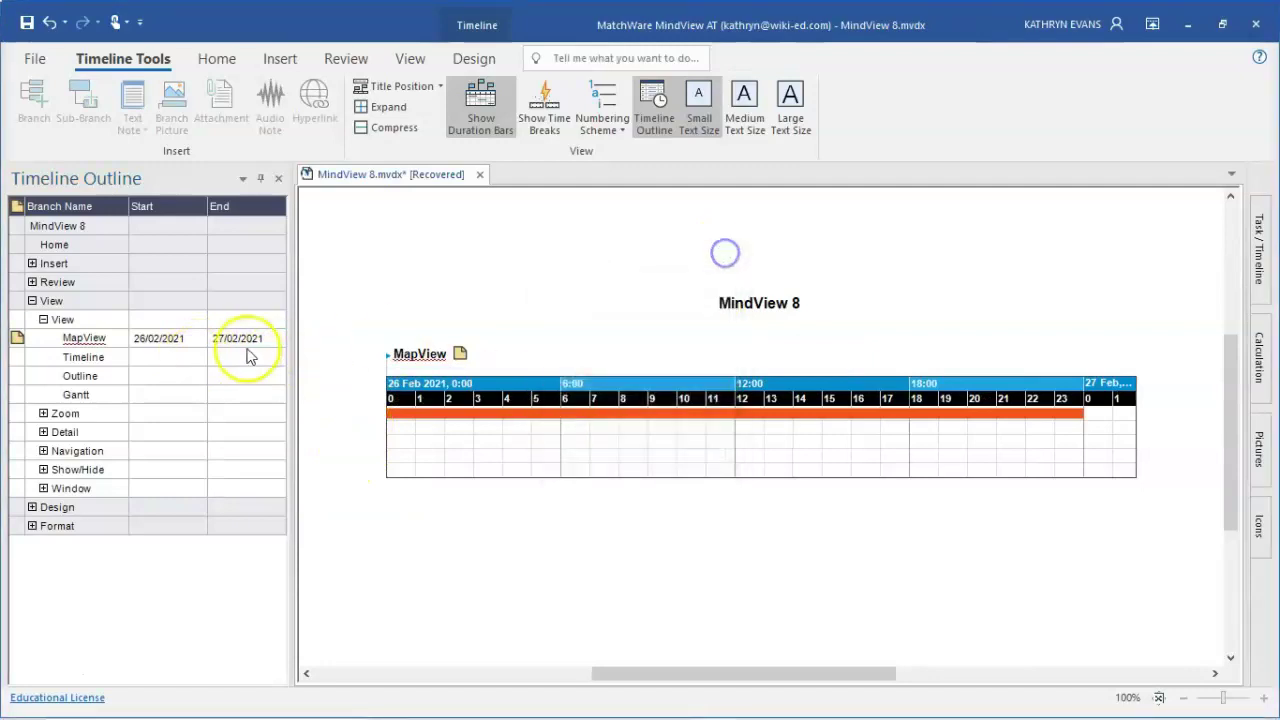
# Step: Schedule the Timeline branch from 27/02/2021 to 06/03/2021 in the Timeline Outline
pyautogui.click(172, 362)
pyautogui.click(177, 362)
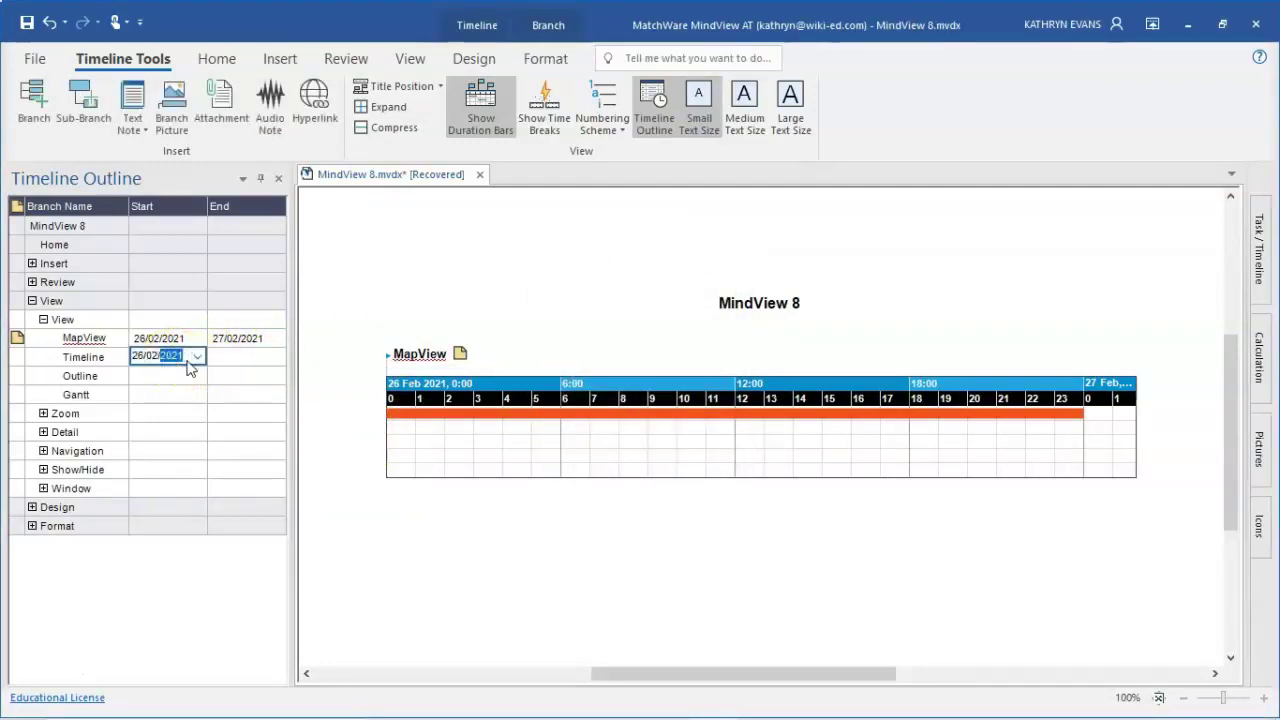
pyautogui.click(198, 360)
pyautogui.click(293, 474)
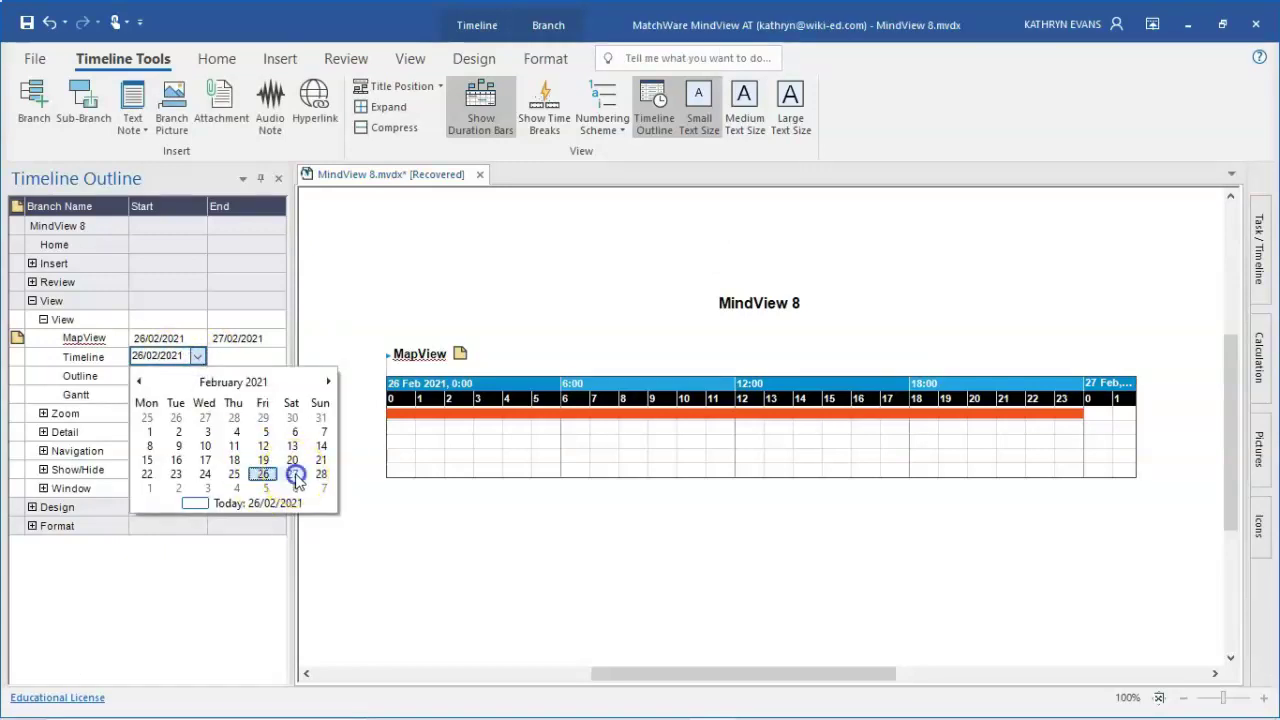
pyautogui.click(259, 362)
pyautogui.click(277, 356)
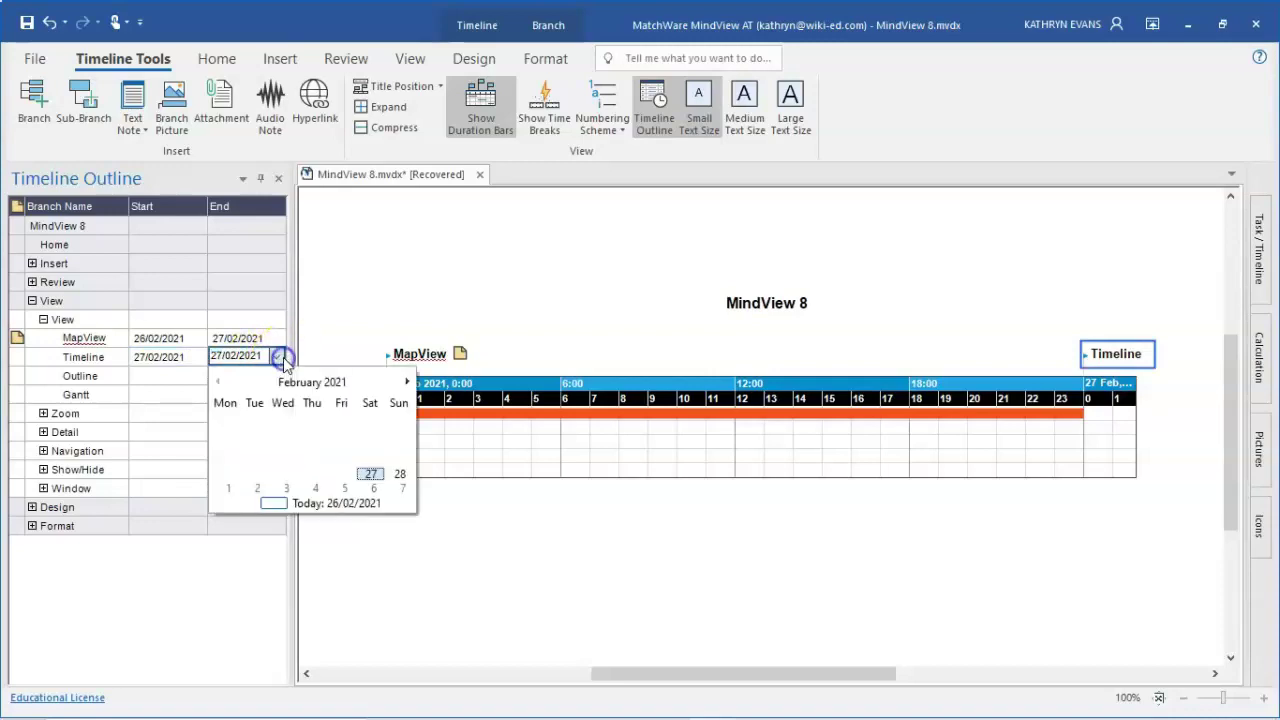
pyautogui.click(372, 489)
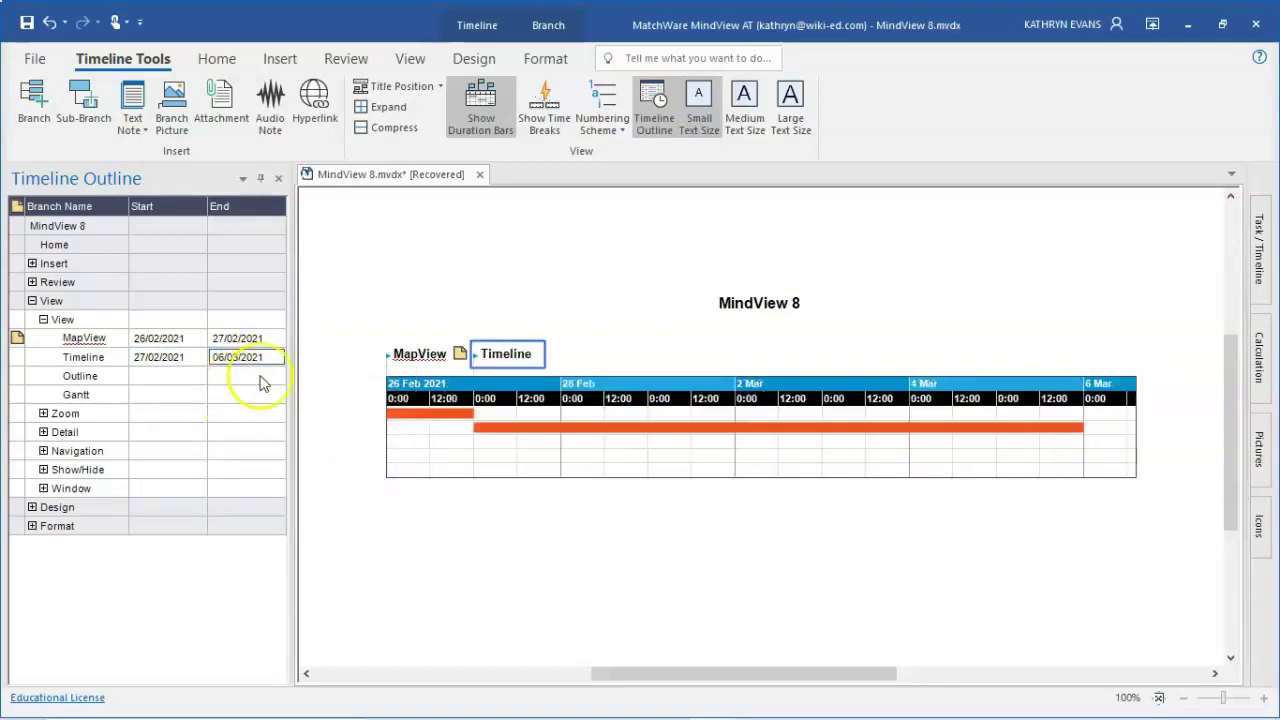
# Step: Schedule the Outline branch from 26/02/2021 to 06/03/2021 and dismiss the Insert Event dialog
pyautogui.click(142, 379)
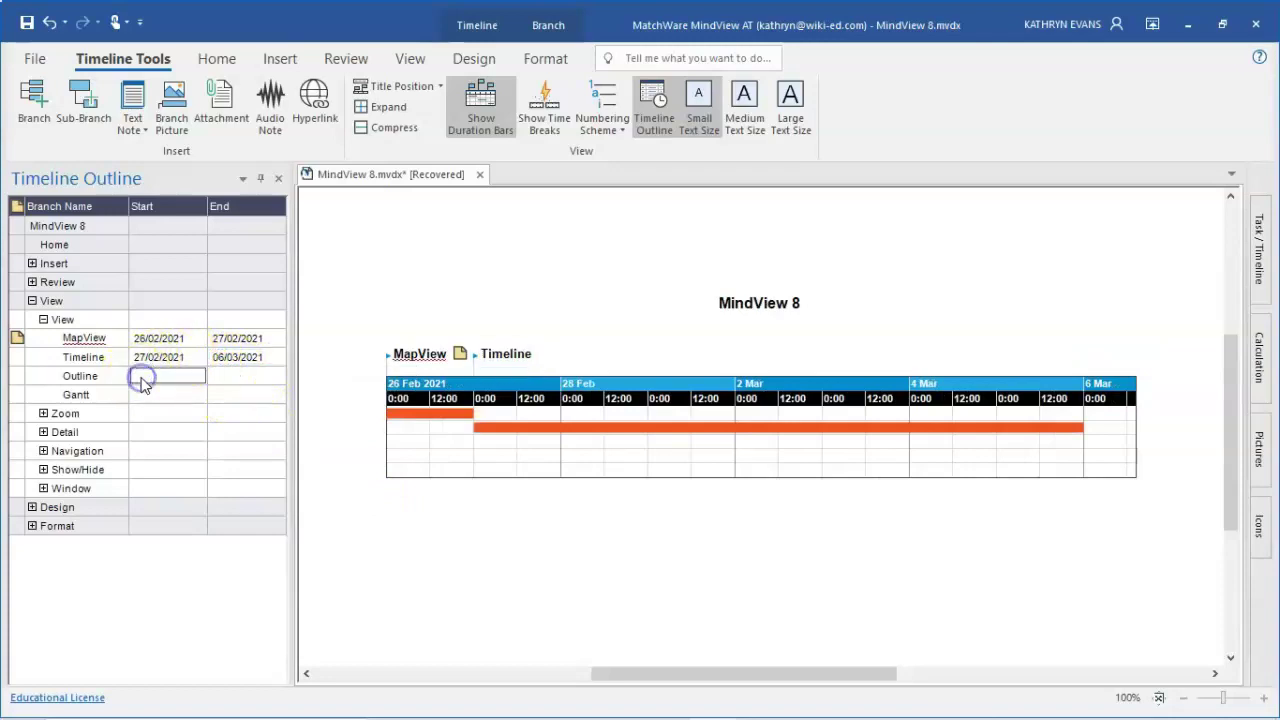
pyautogui.click(163, 379)
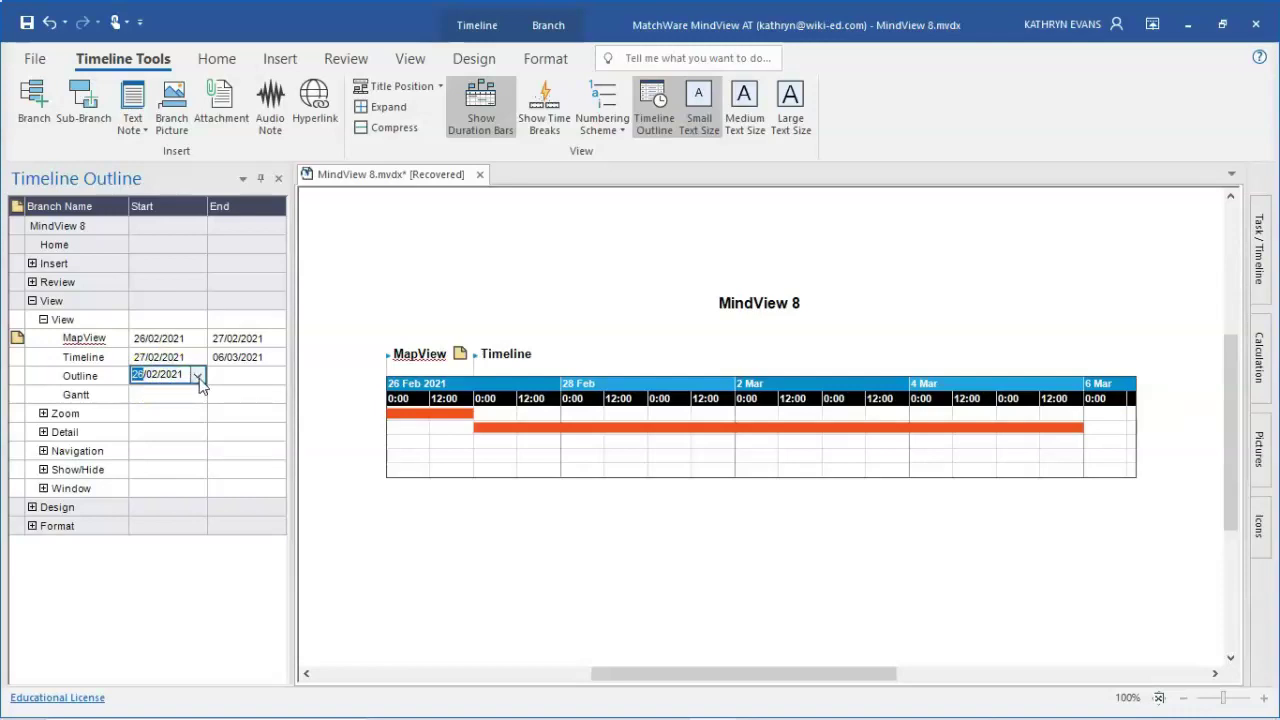
pyautogui.click(257, 381)
pyautogui.click(267, 381)
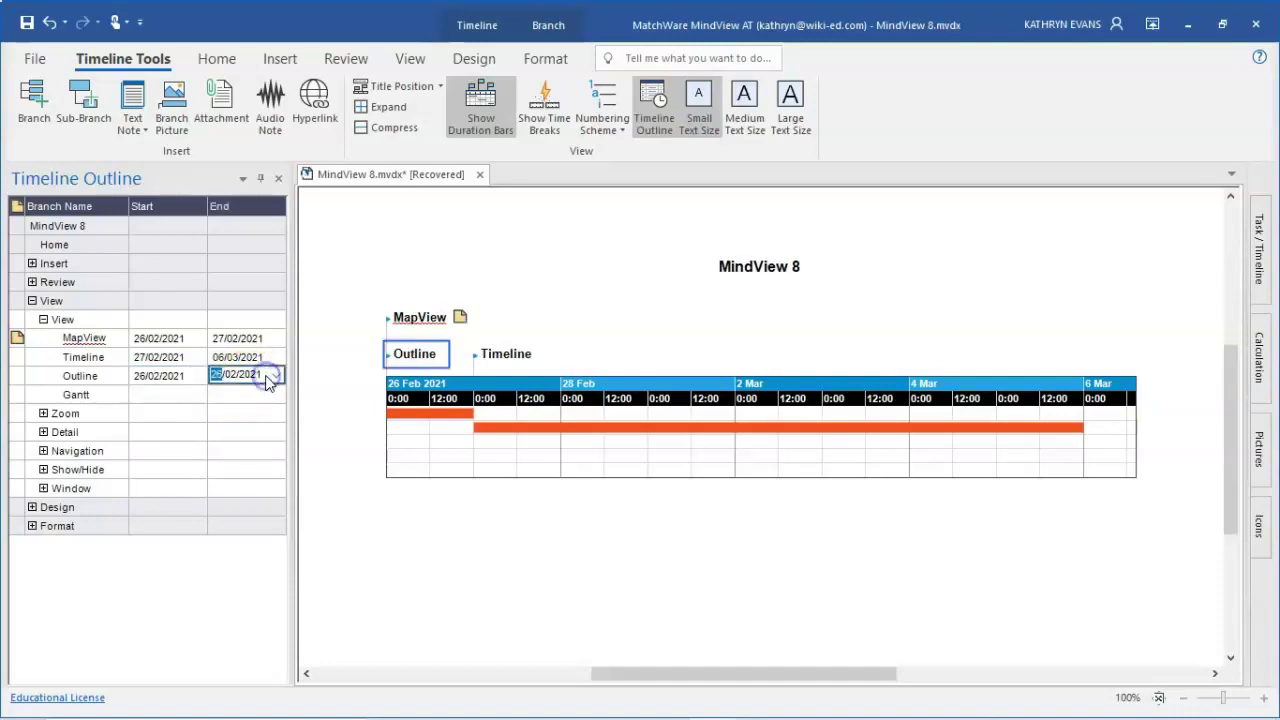
pyautogui.click(274, 376)
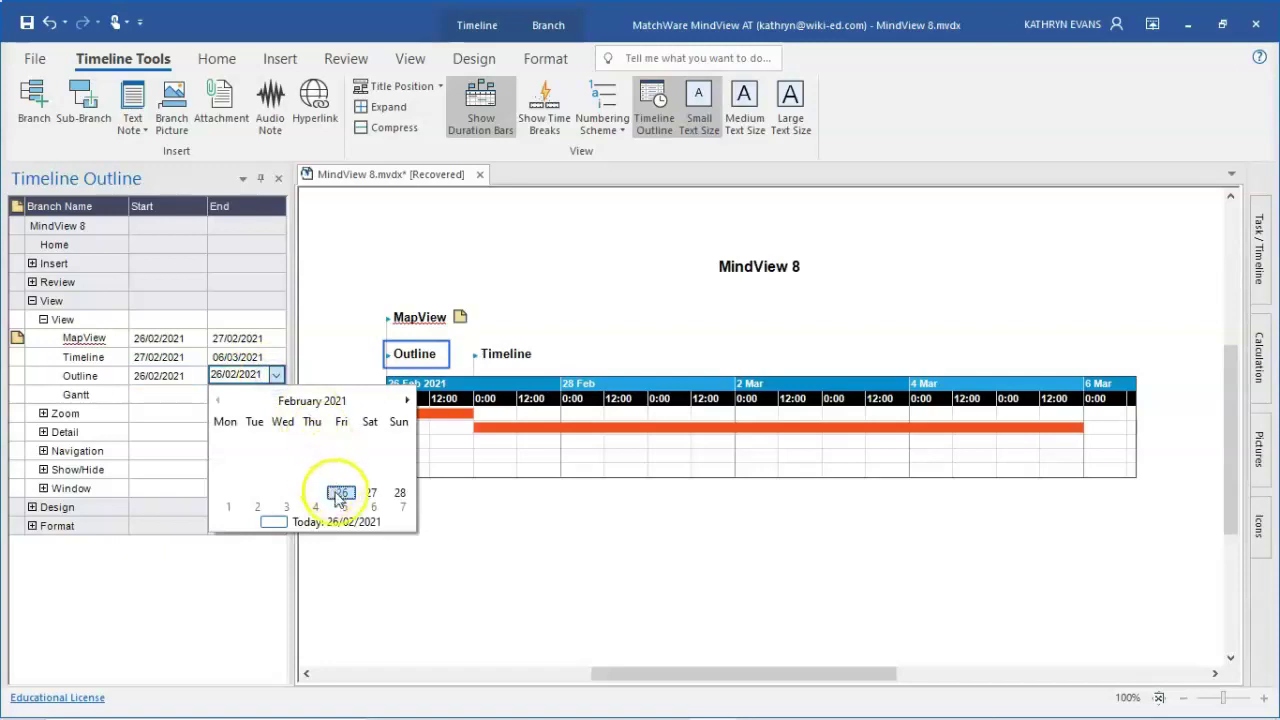
pyautogui.click(371, 507)
pyautogui.doubleClick(369, 504)
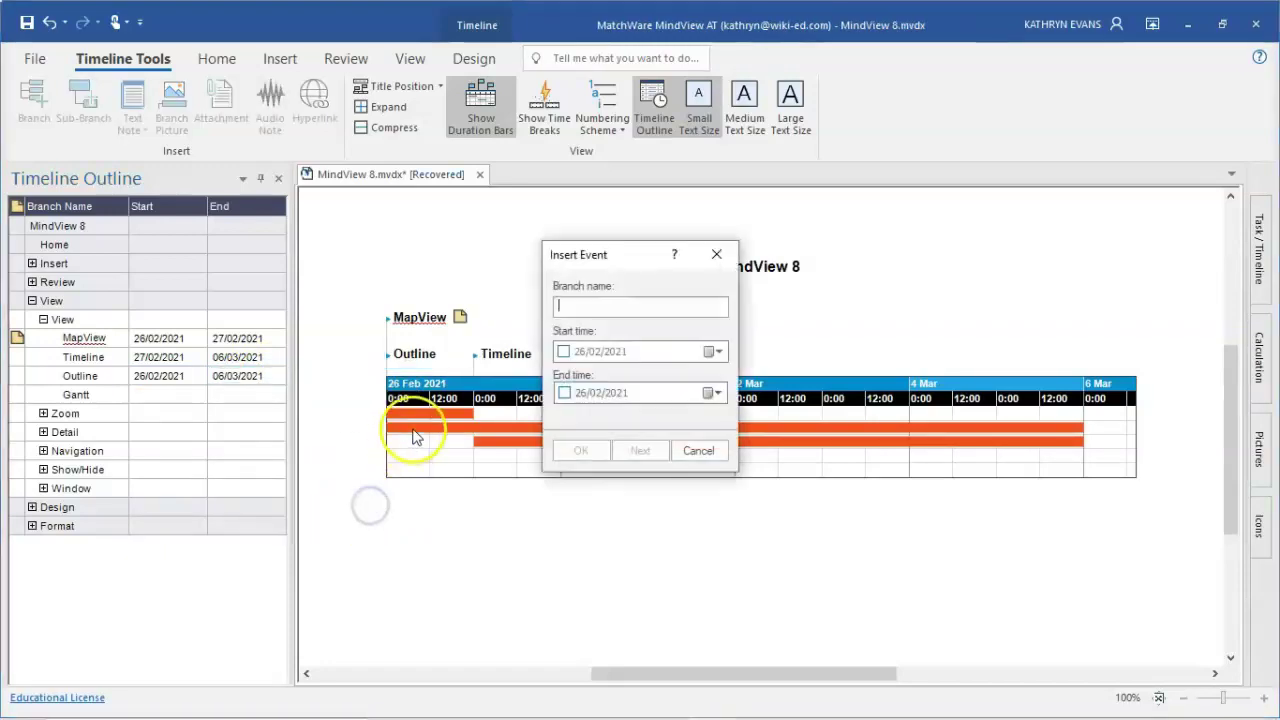
pyautogui.click(716, 254)
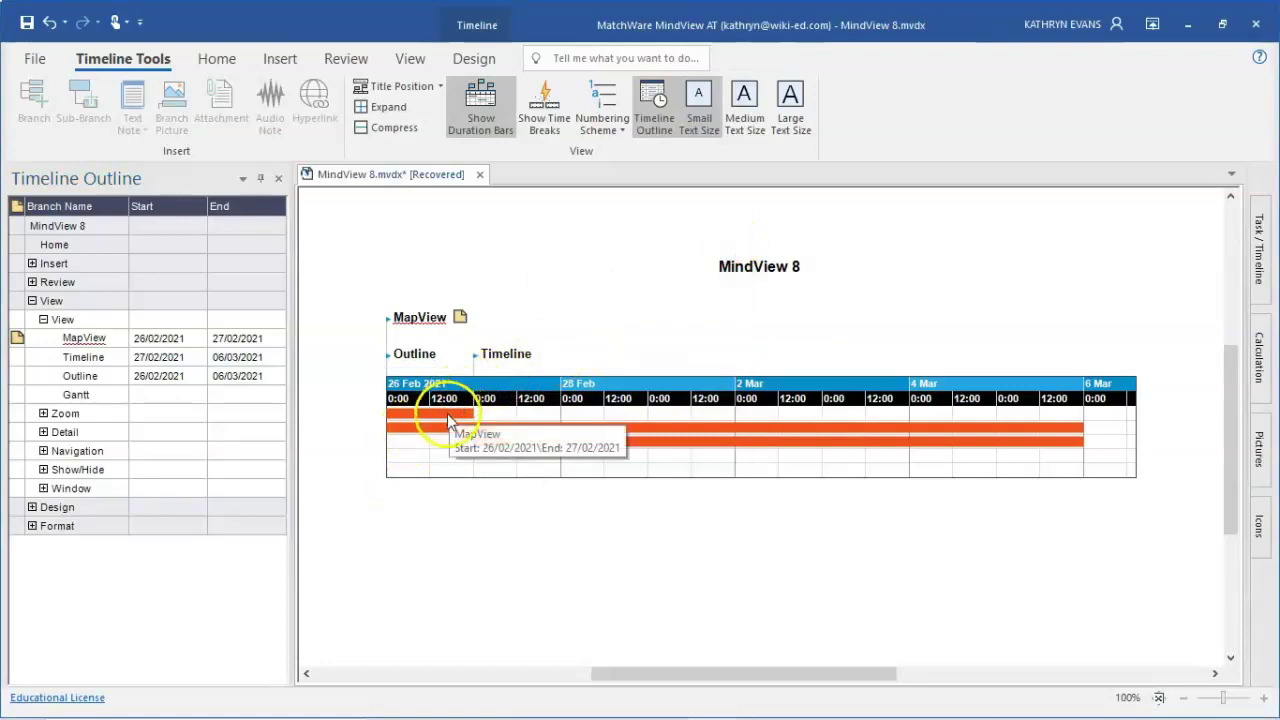
pyautogui.moveTo(447, 434)
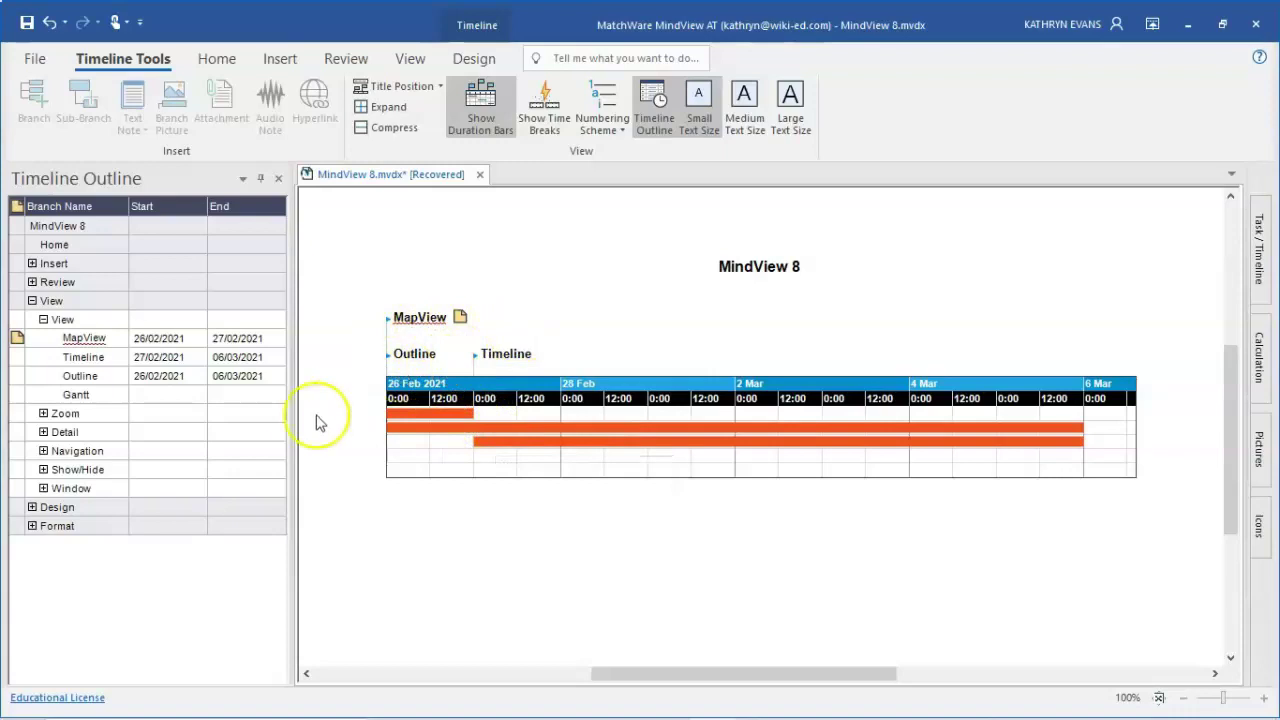
# Step: Set the Gantt branch's start date to 03/03/2021 in the Timeline Outline
pyautogui.click(187, 396)
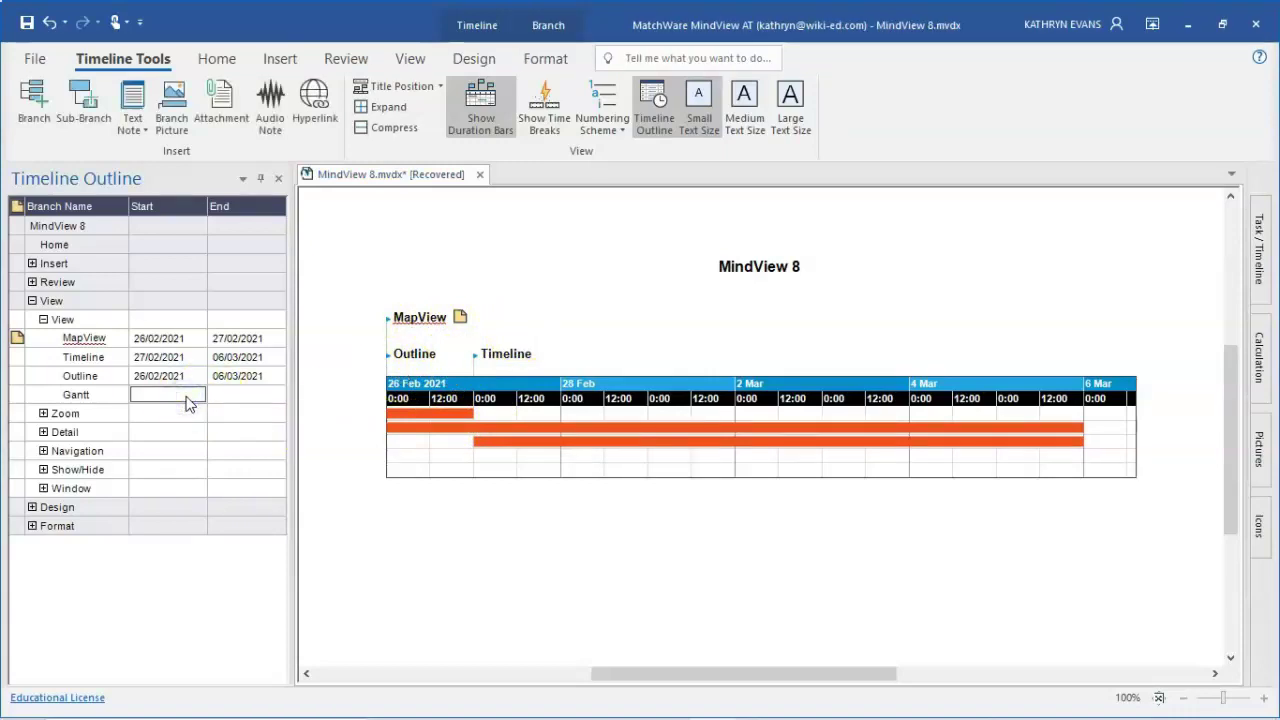
pyautogui.click(188, 399)
pyautogui.click(201, 398)
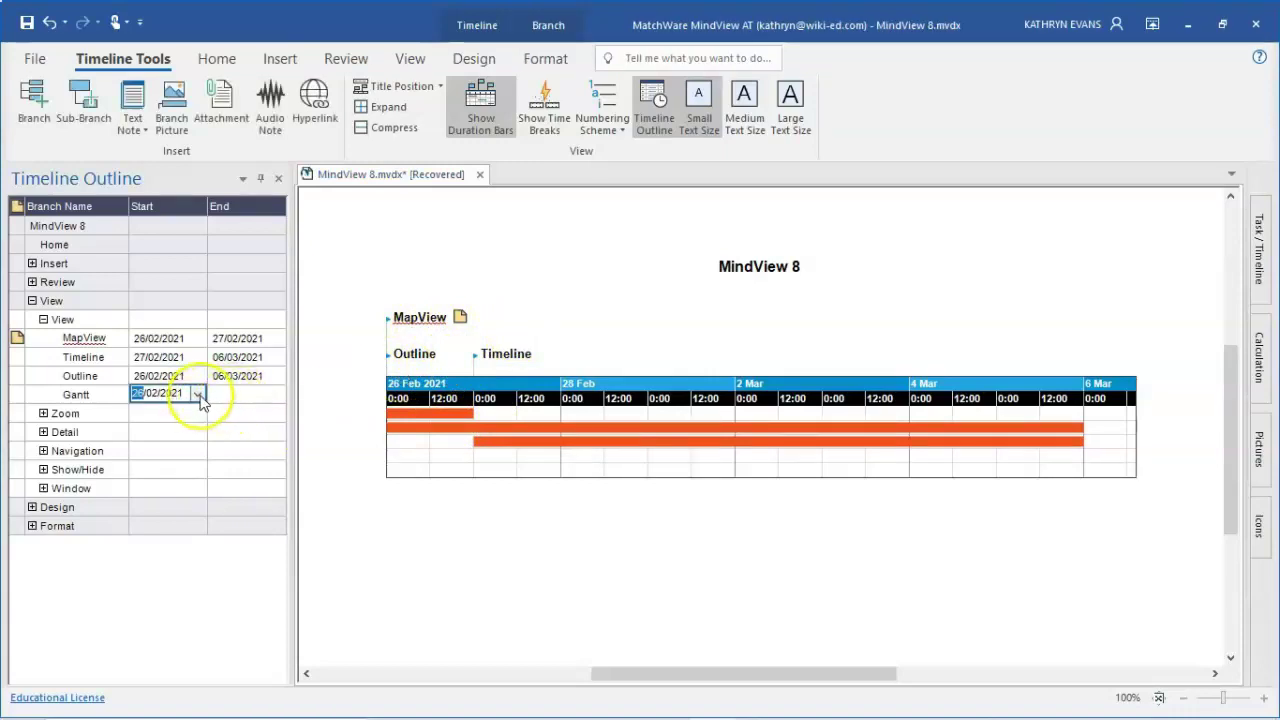
pyautogui.click(213, 521)
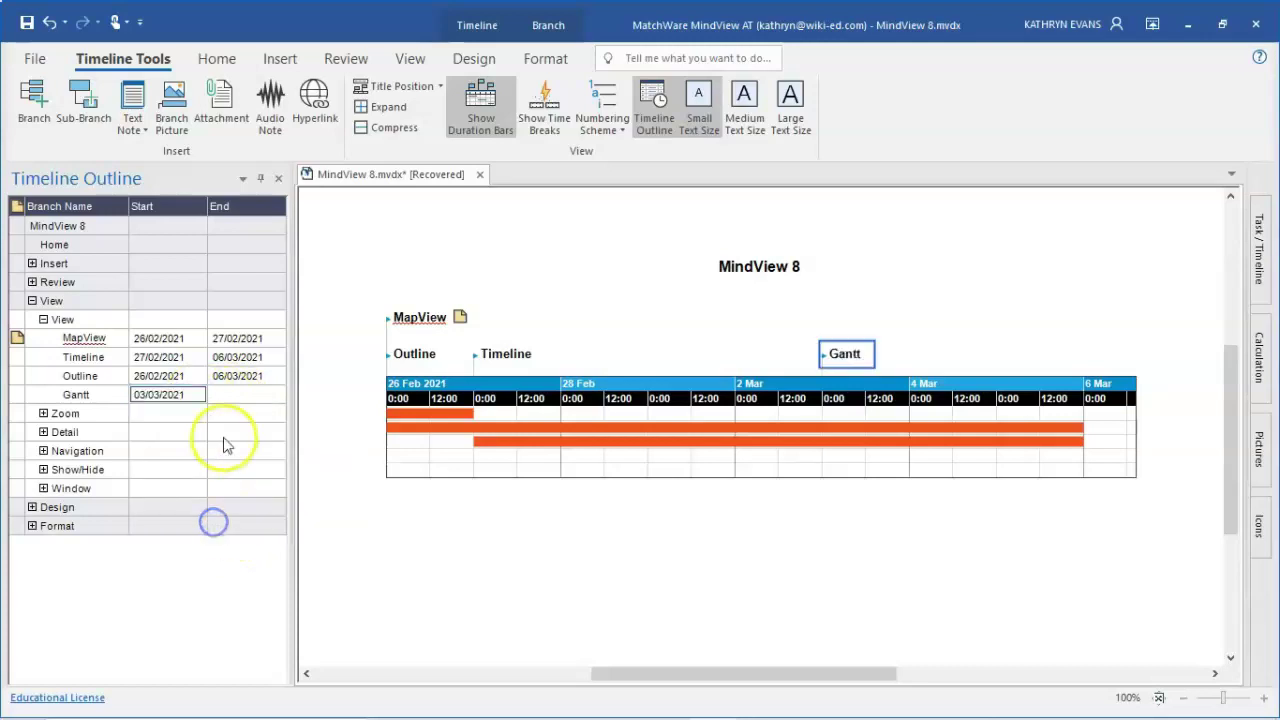
# Step: Set the Gantt branch's end date to 06/03/2021 in the Timeline Outline
pyautogui.click(248, 409)
pyautogui.click(249, 397)
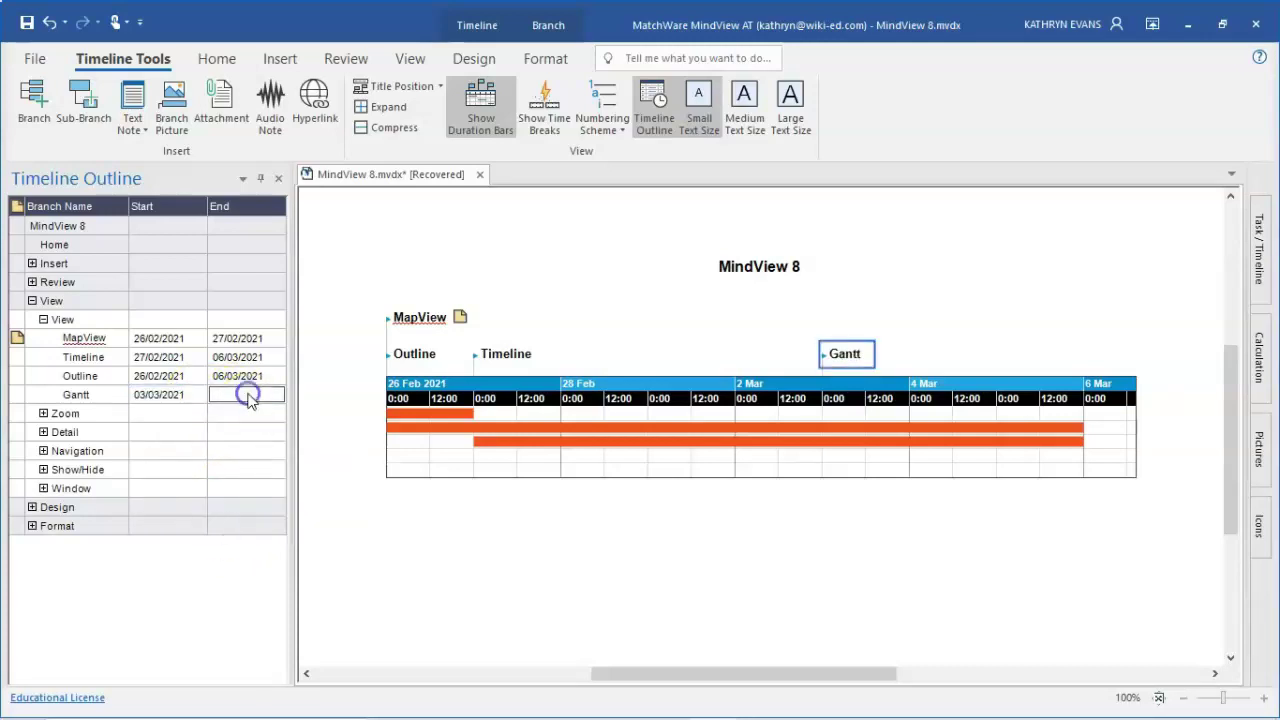
pyautogui.rightClick(249, 397)
pyautogui.click(240, 397)
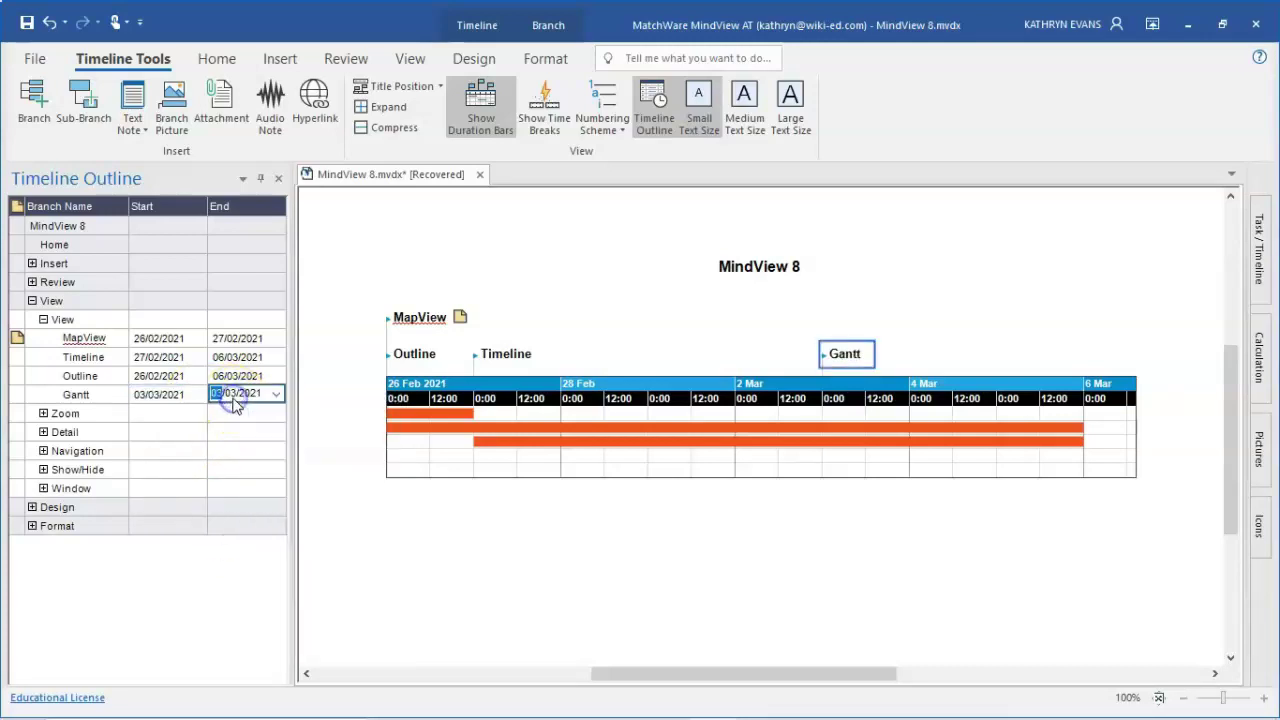
pyautogui.click(275, 394)
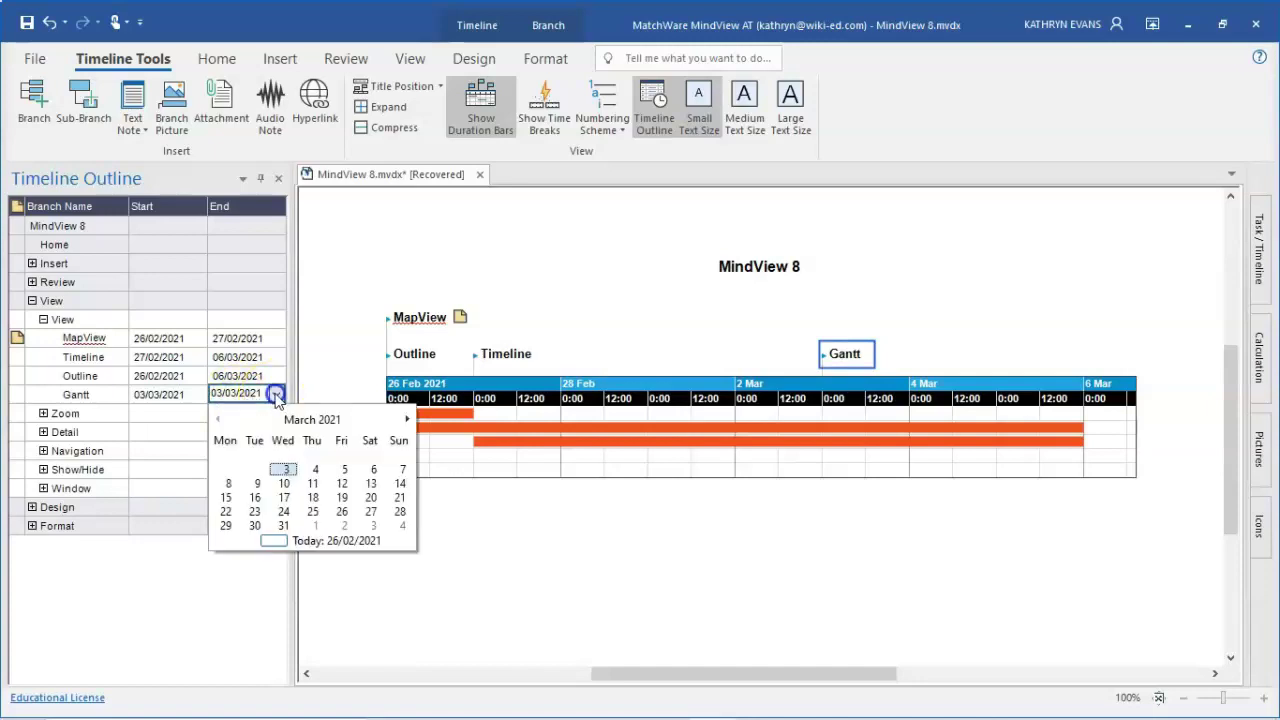
pyautogui.click(373, 470)
pyautogui.click(260, 433)
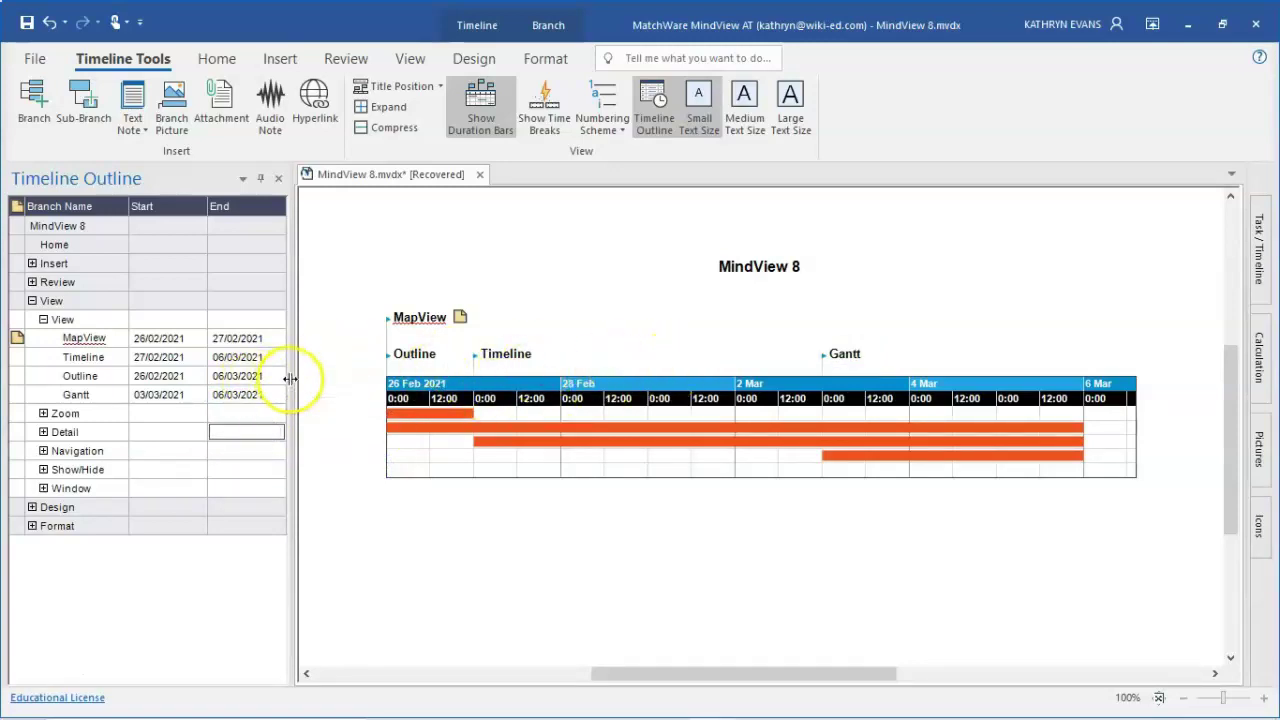
pyautogui.moveTo(290, 381); pyautogui.dragTo(288, 381)
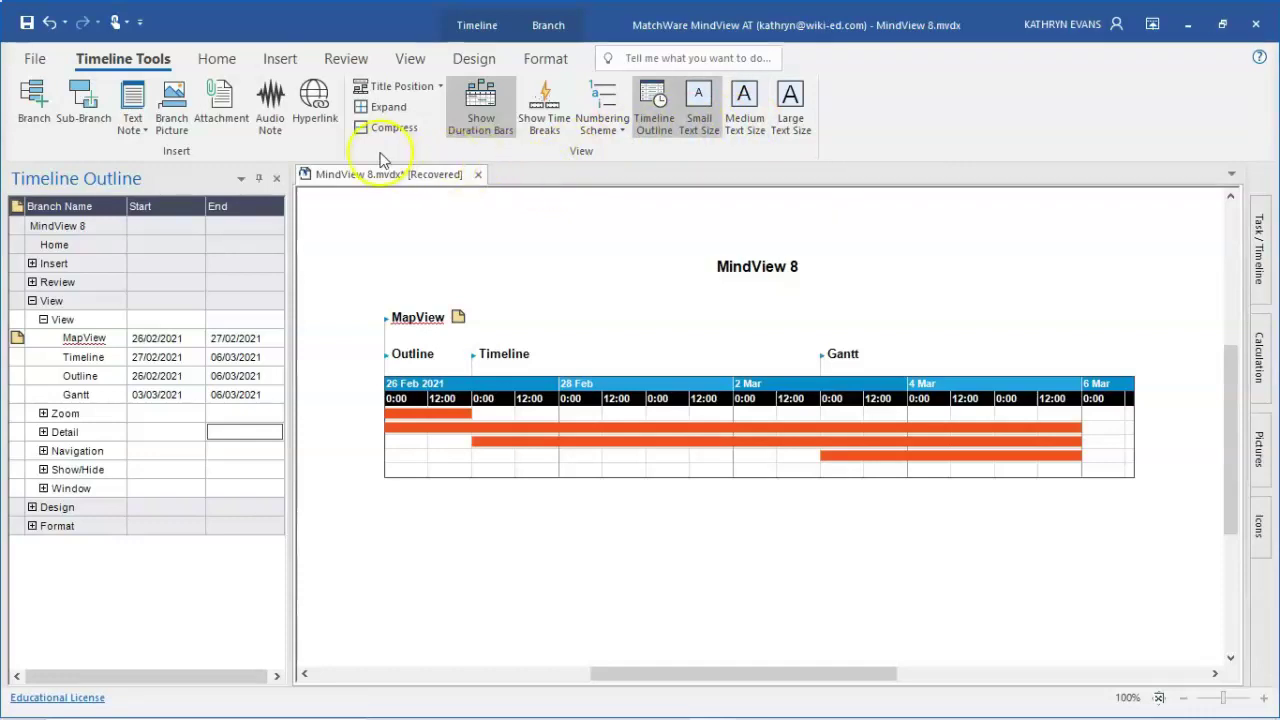
# Step: Switch the document to Outline view and set the MapView branch's priority to High
pyautogui.click(408, 62)
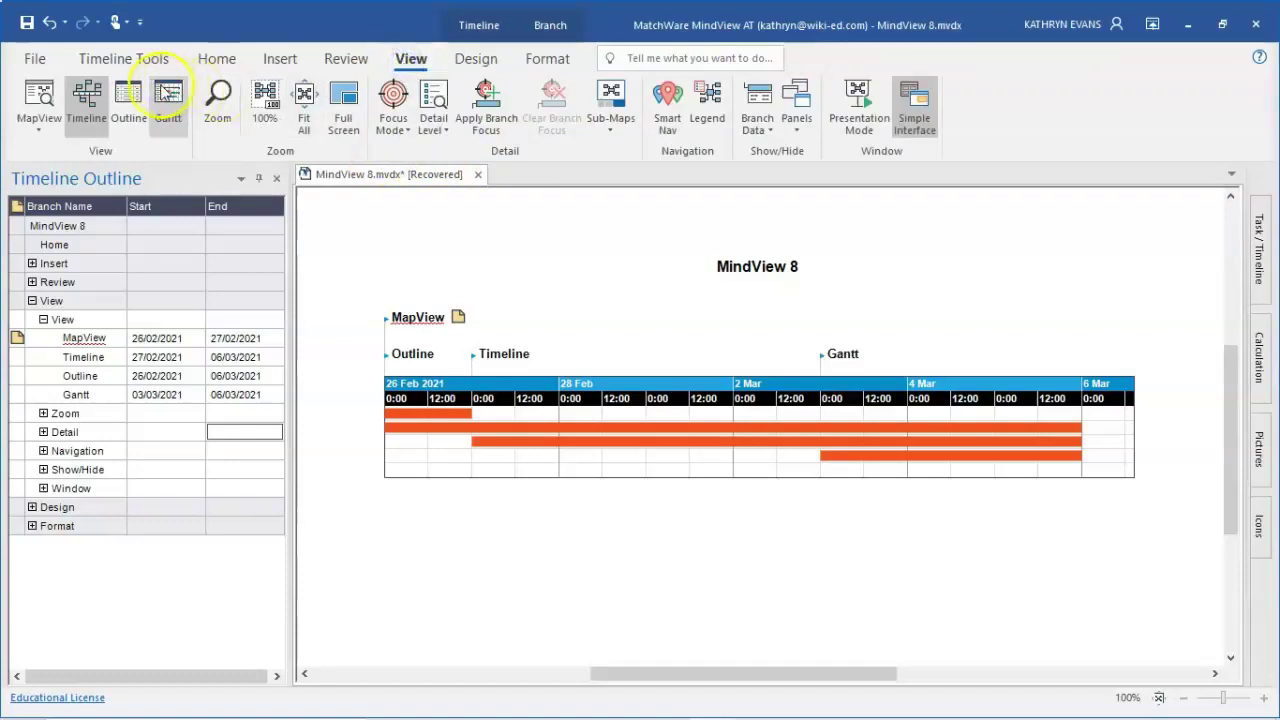
pyautogui.click(132, 103)
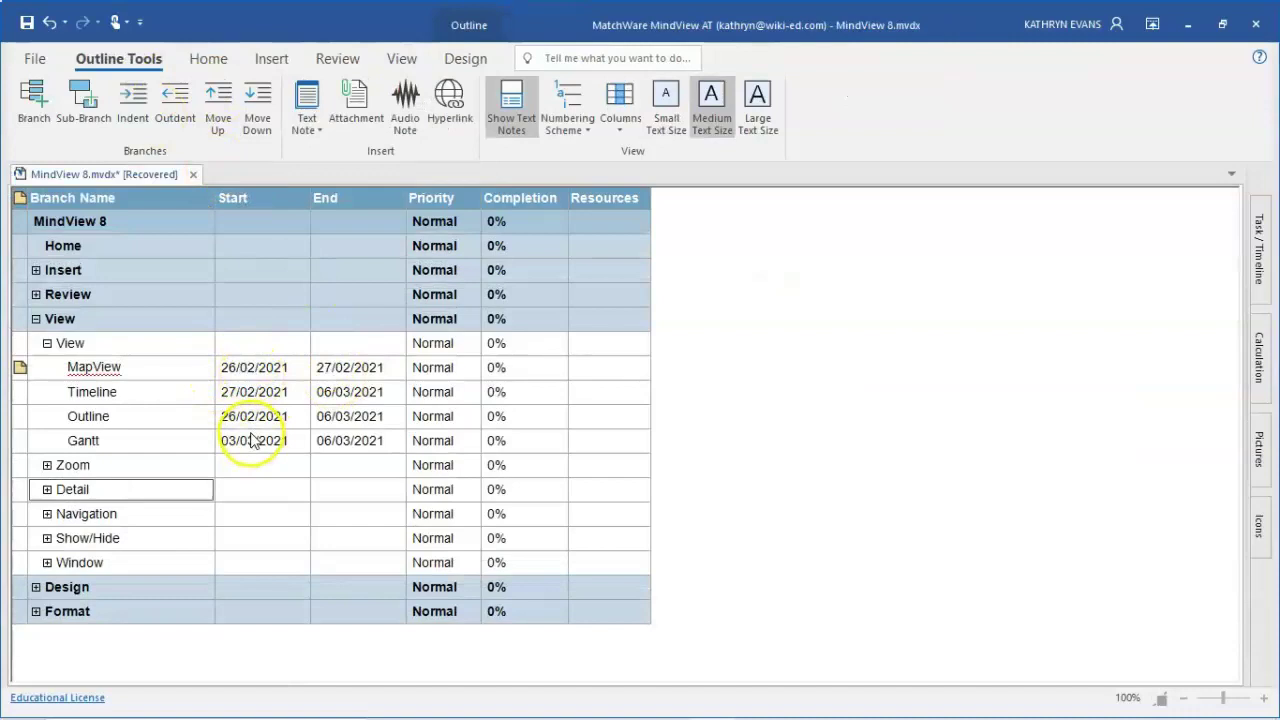
pyautogui.click(443, 370)
pyautogui.click(450, 370)
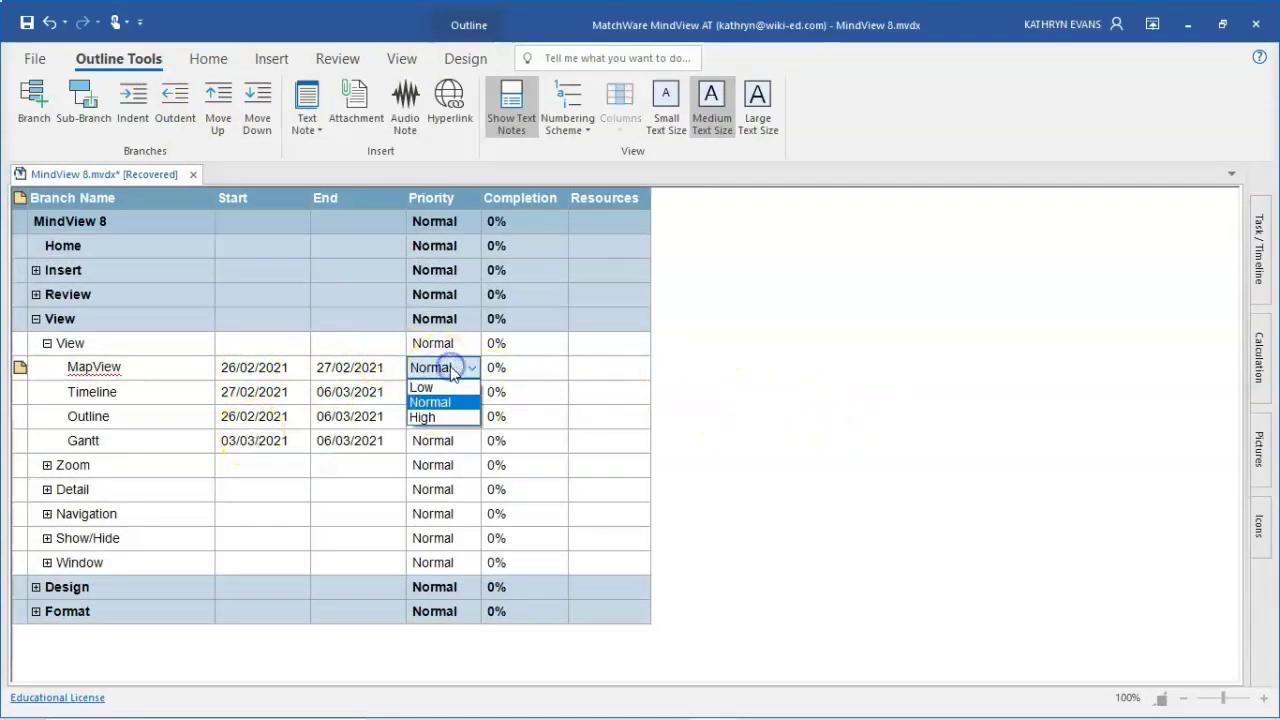
pyautogui.click(441, 416)
# Step: Set the MapView branch's completion to 40% in the outline
pyautogui.click(528, 370)
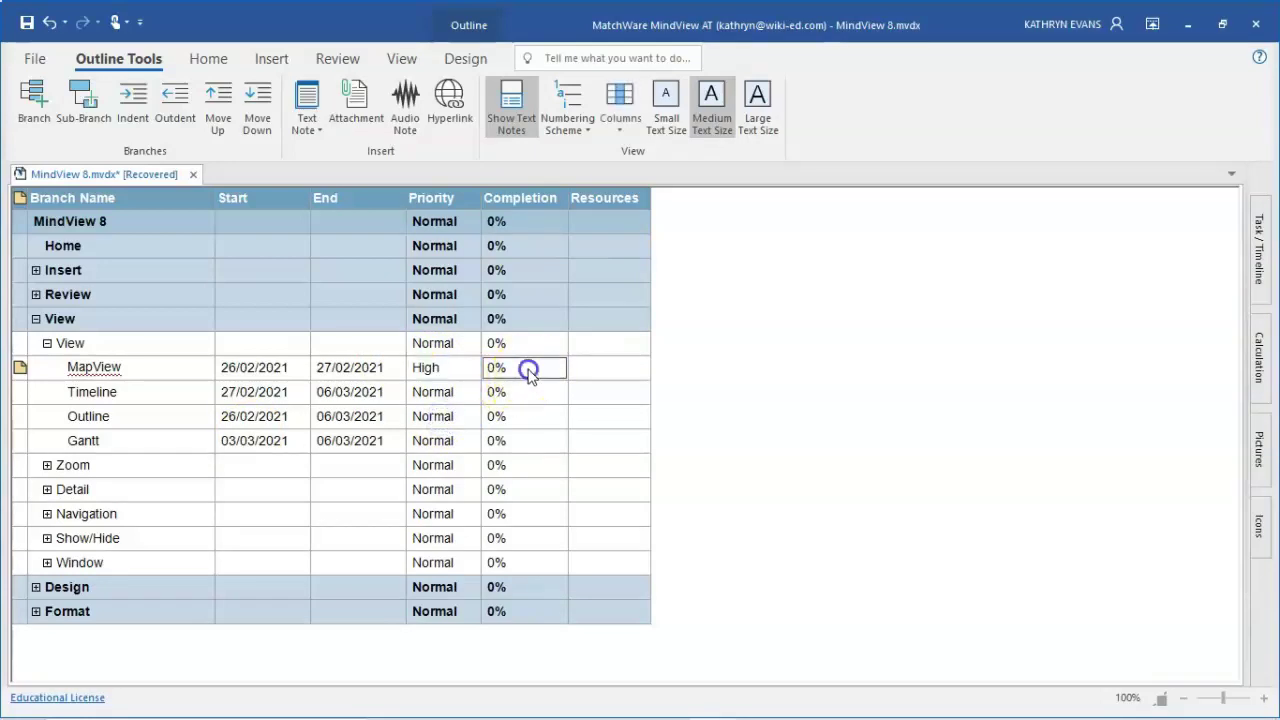
pyautogui.rightClick(528, 372)
pyautogui.click(503, 370)
pyautogui.click(515, 446)
# Step: Set the Timeline branch's completion to 100% in the outline
pyautogui.click(528, 400)
pyautogui.click(528, 400)
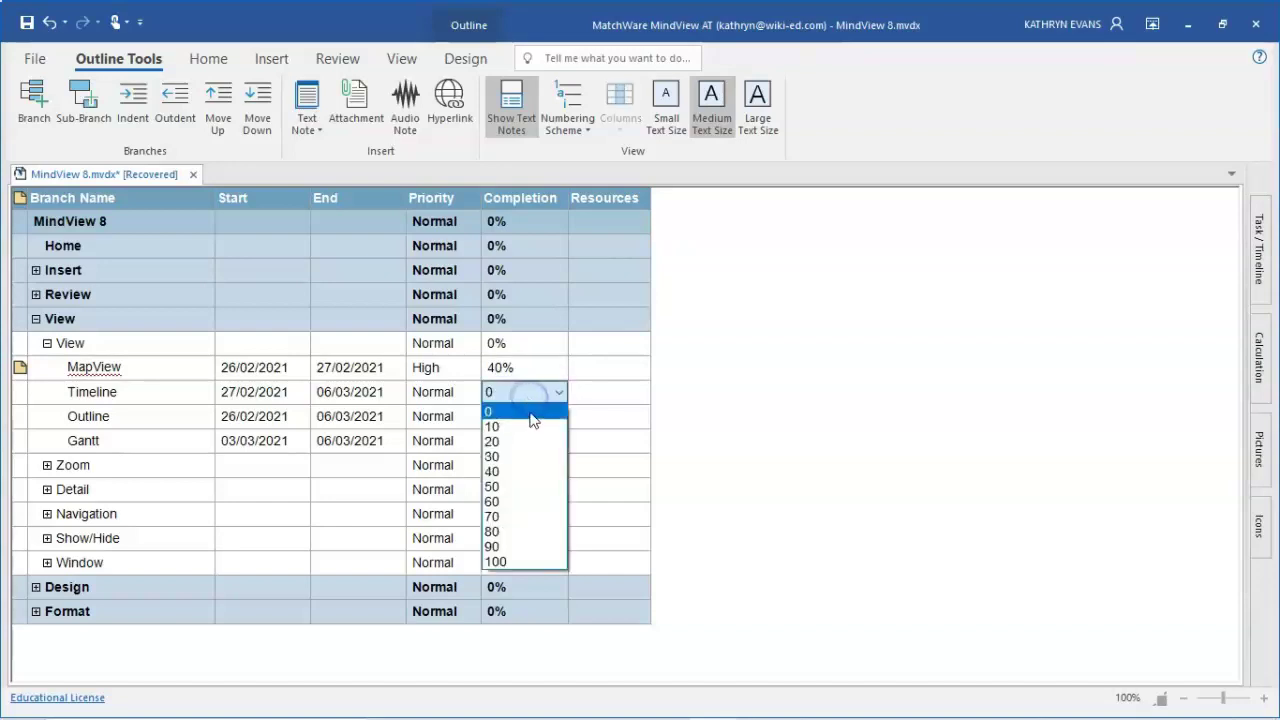
pyautogui.click(514, 562)
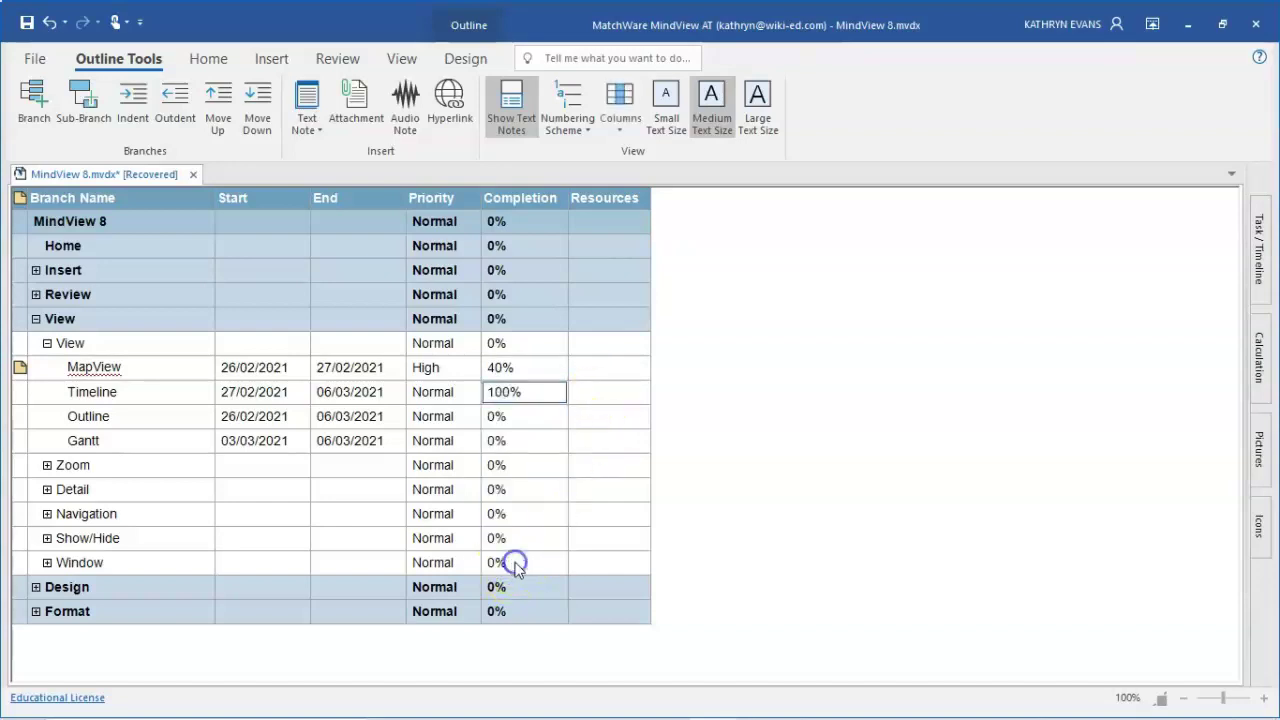
pyautogui.click(606, 392)
# Step: Set the Outline branch's priority to Low in the outline
pyautogui.click(455, 418)
pyautogui.click(457, 420)
pyautogui.click(432, 434)
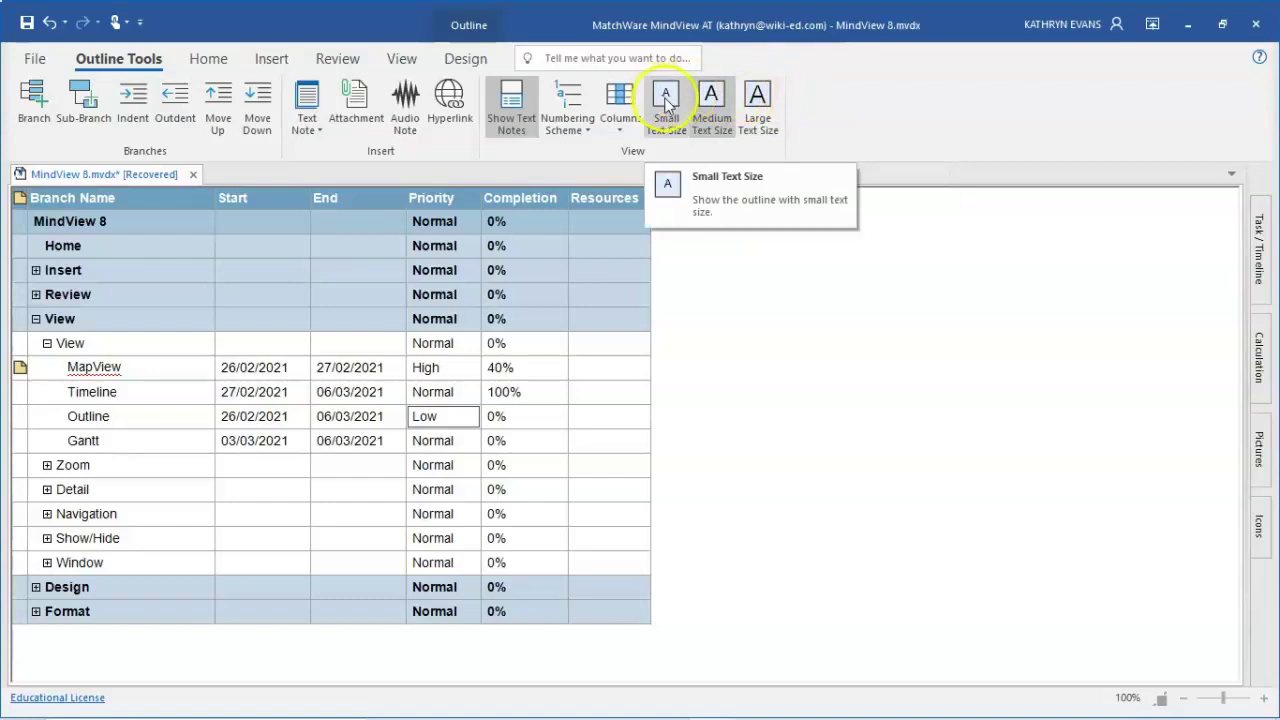
# Step: Switch to the Gantt view, accept enabling Project Management, and inspect the MapView task bar's details
pyautogui.click(399, 61)
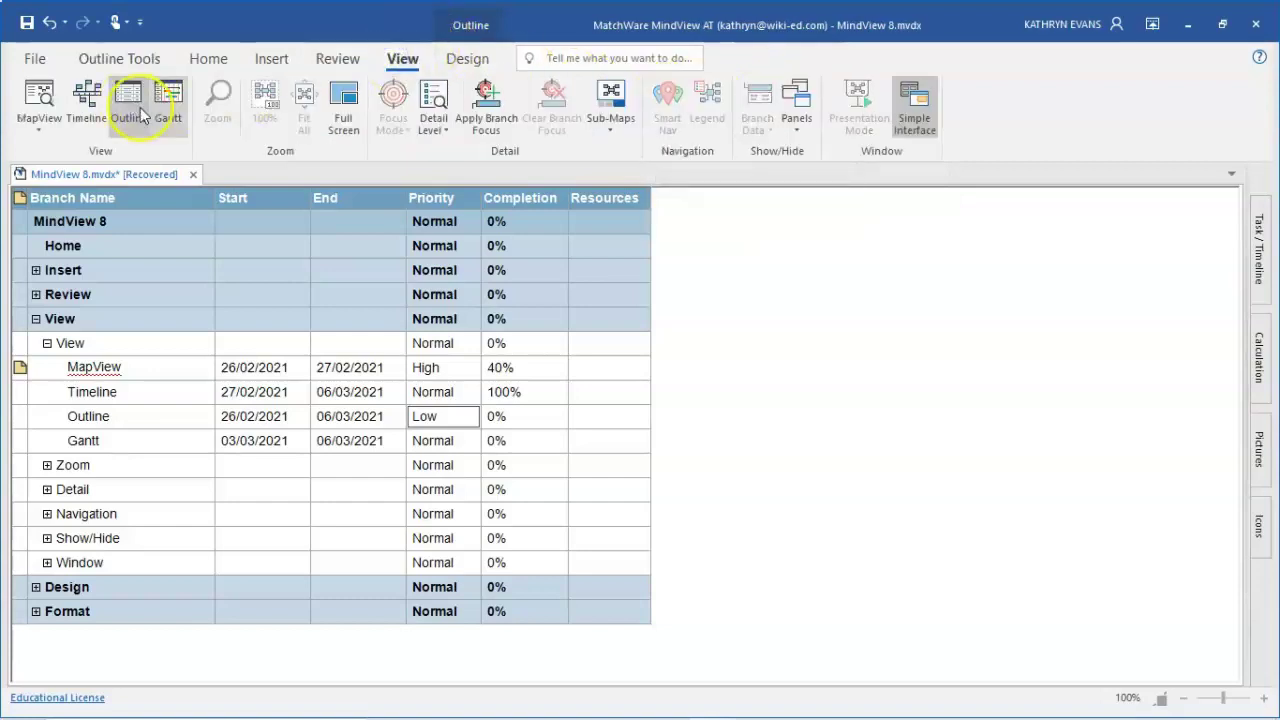
pyautogui.click(172, 110)
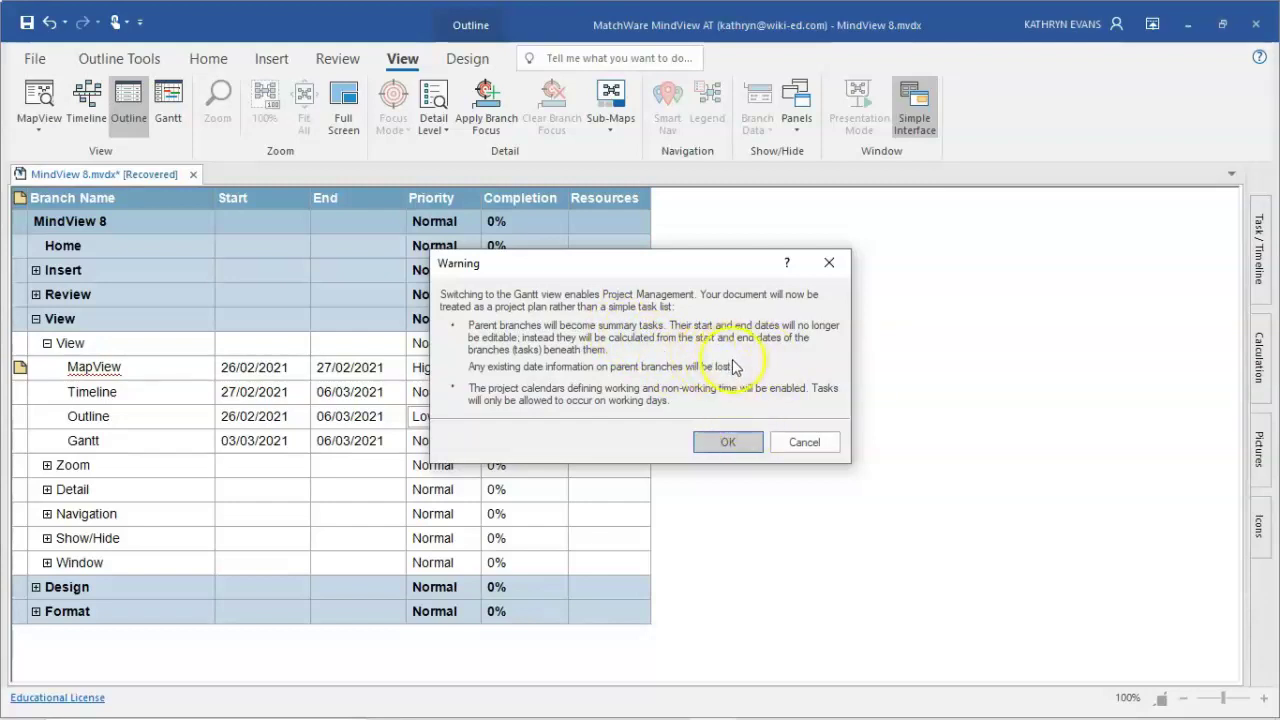
pyautogui.click(728, 444)
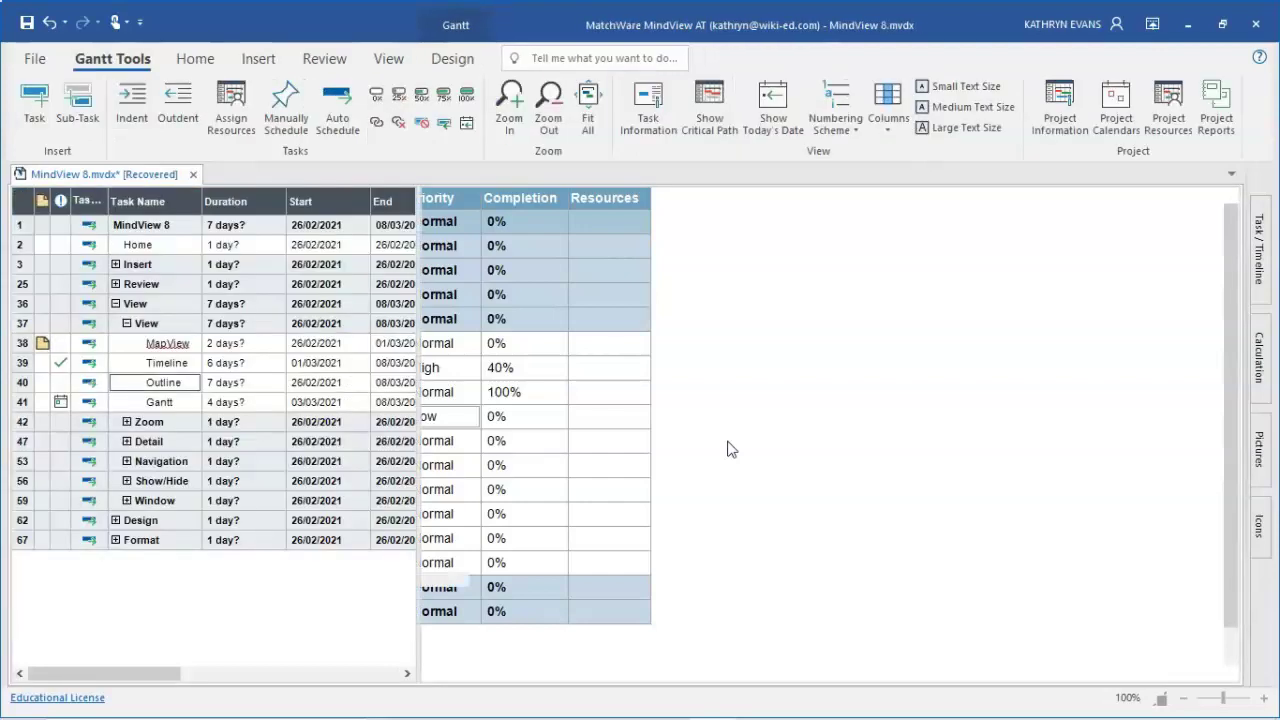
pyautogui.click(728, 442)
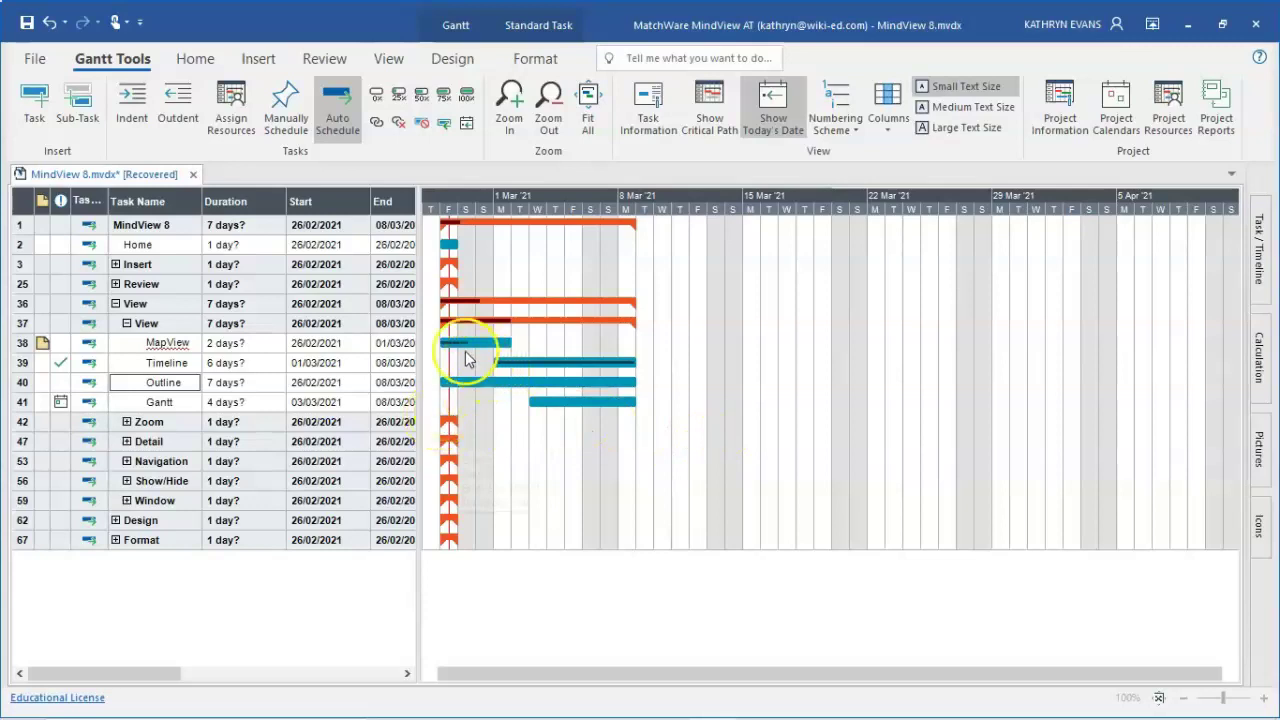
pyautogui.moveTo(466, 348)
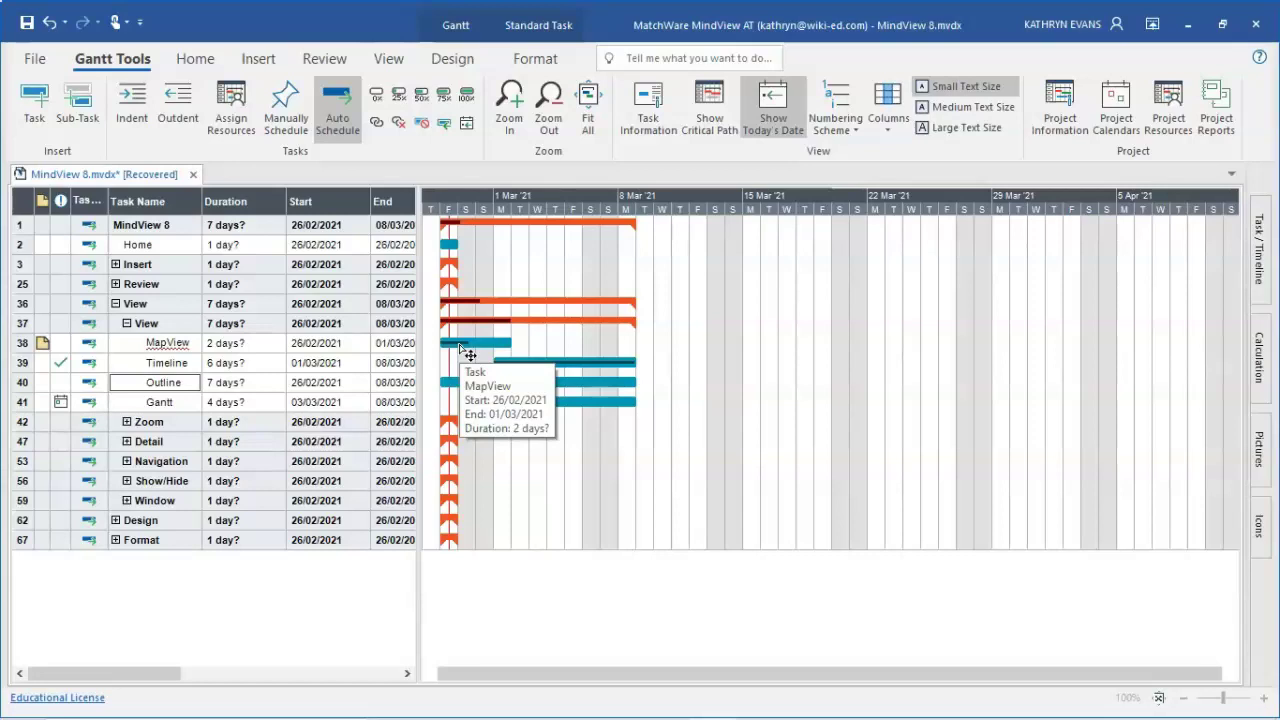
pyautogui.moveTo(528, 373)
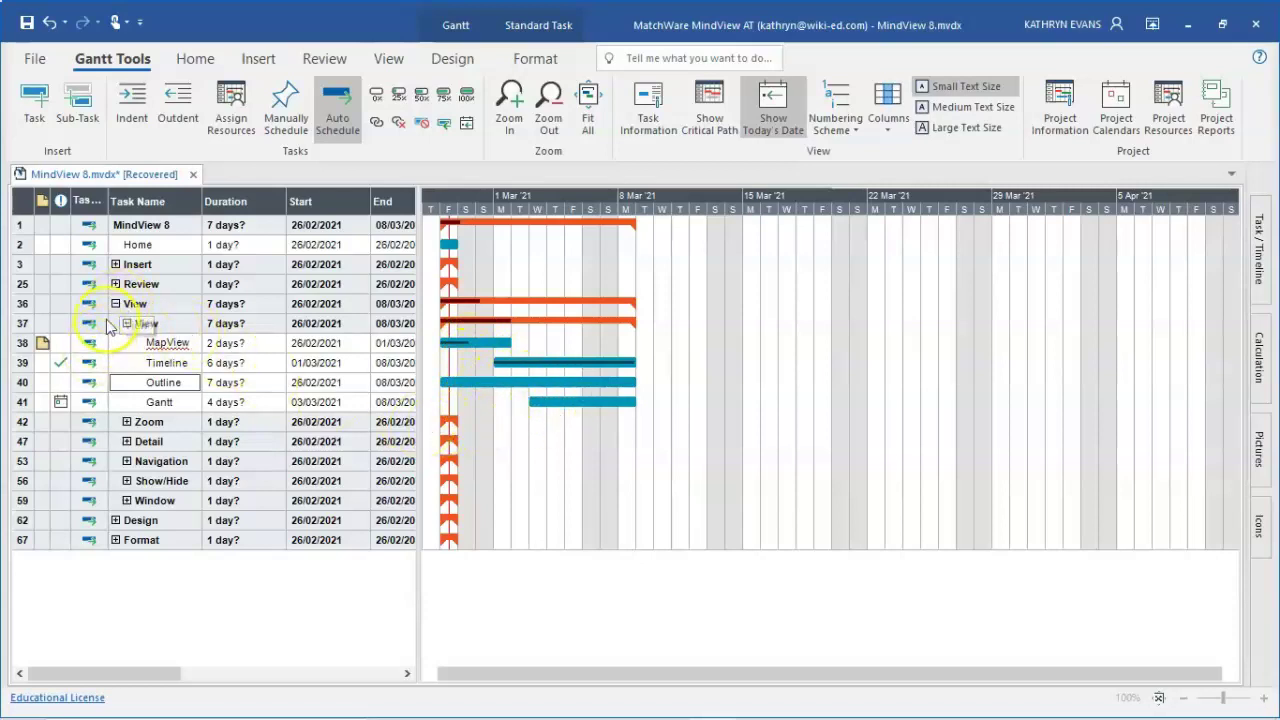
# Step: Expand the Review summary task and set the duration of the first task under Proofing to 4 days
pyautogui.click(116, 285)
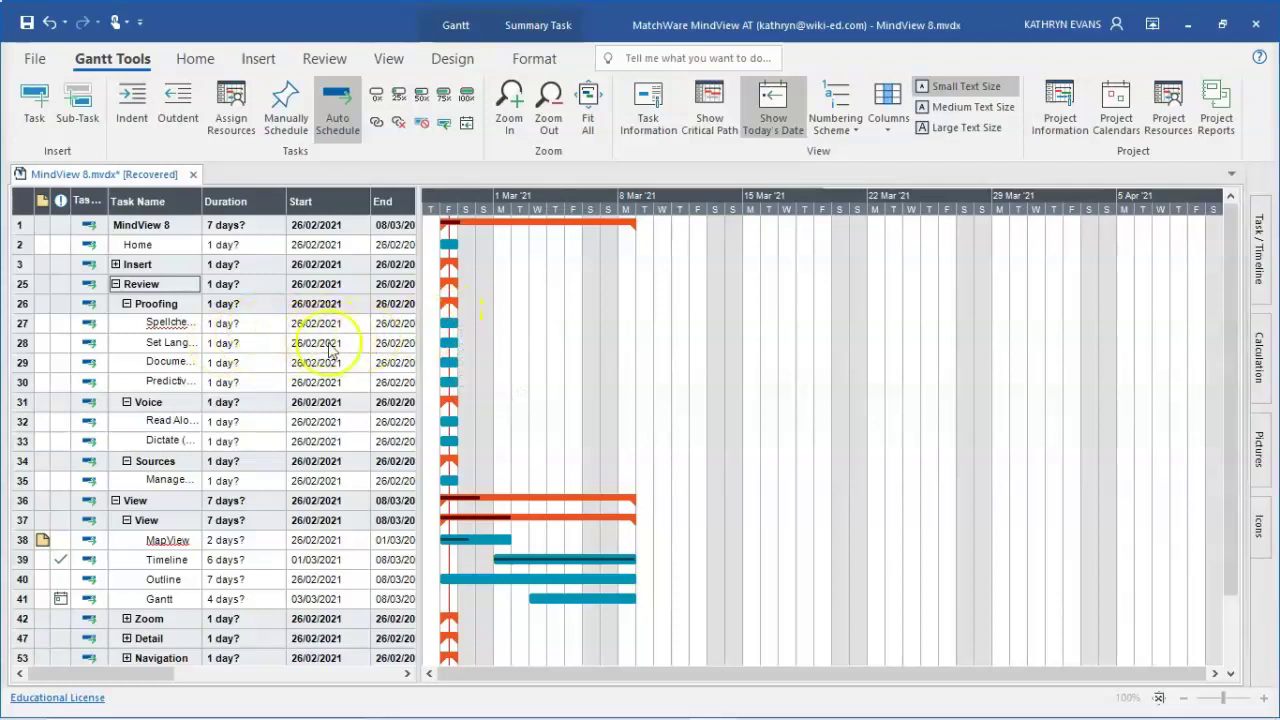
pyautogui.click(251, 325)
pyautogui.click(251, 325)
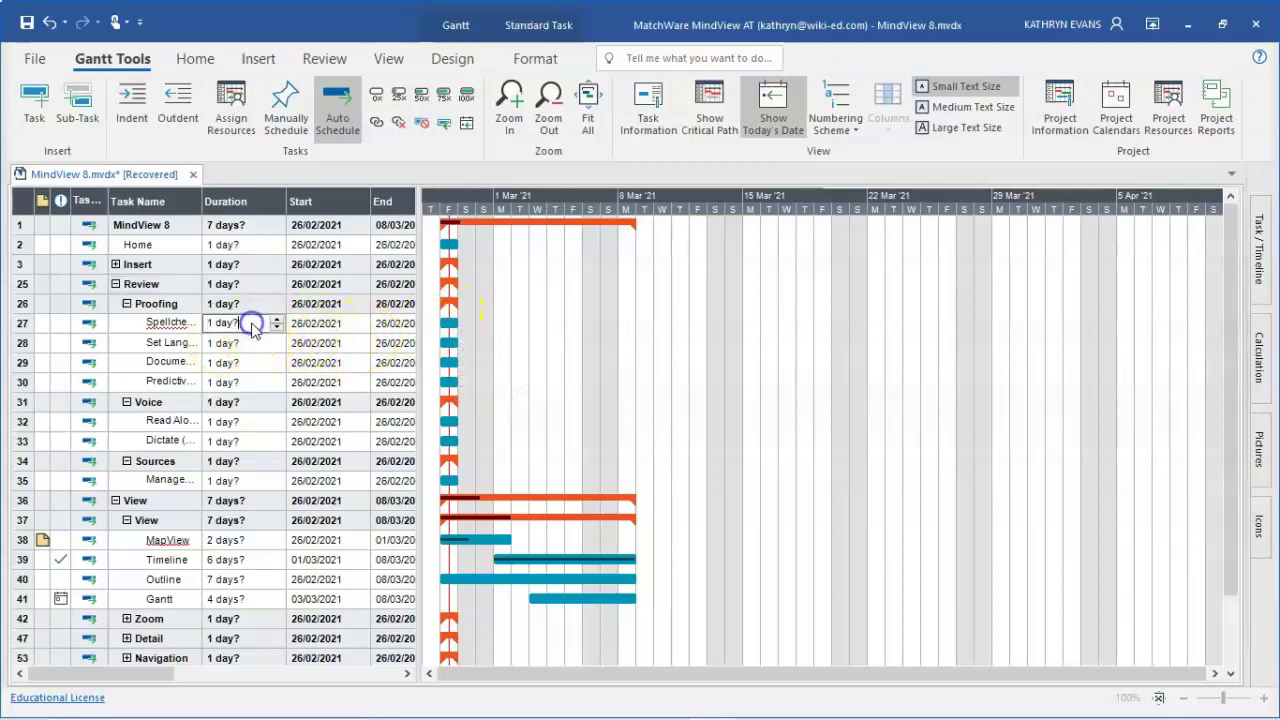
pyautogui.click(275, 318)
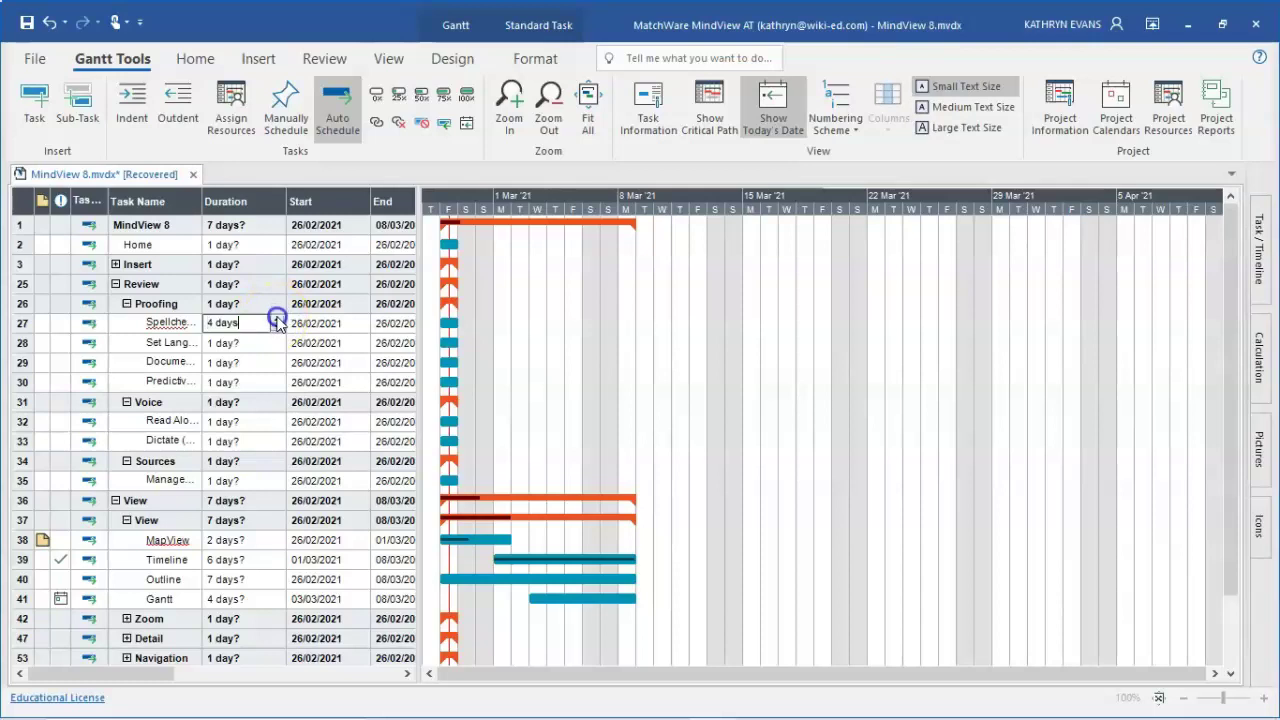
pyautogui.click(257, 346)
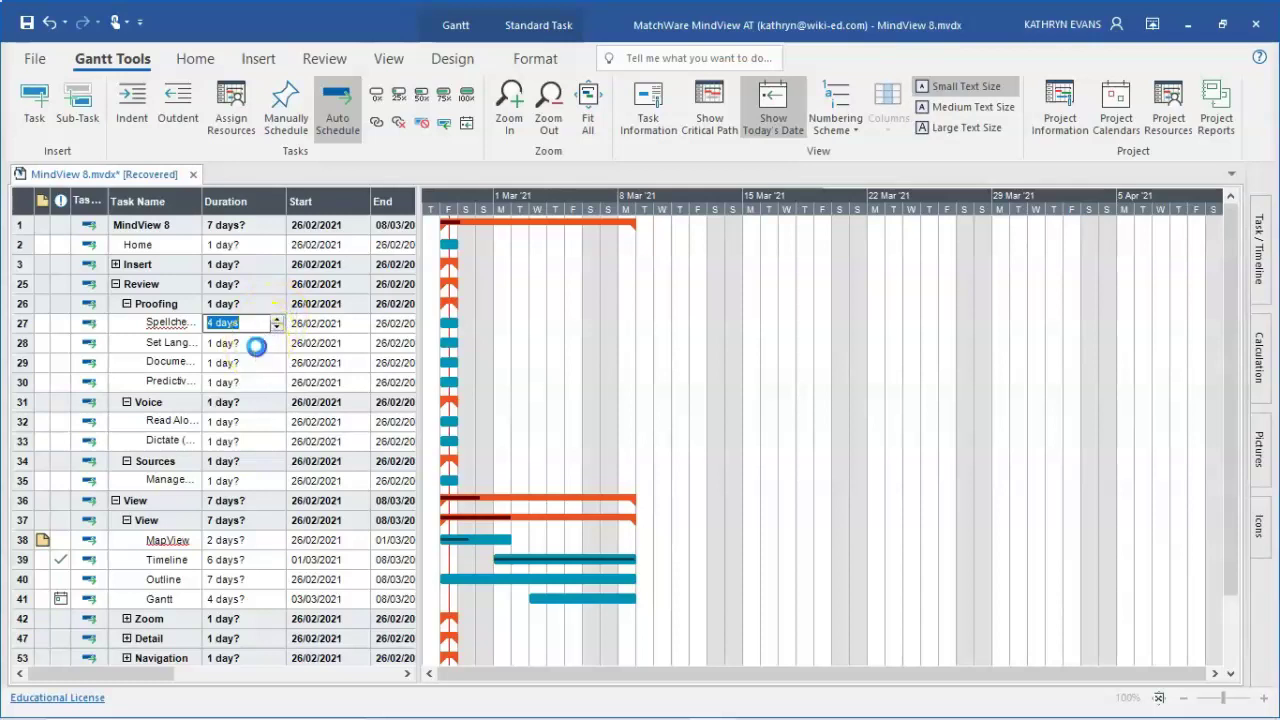
pyautogui.click(259, 343)
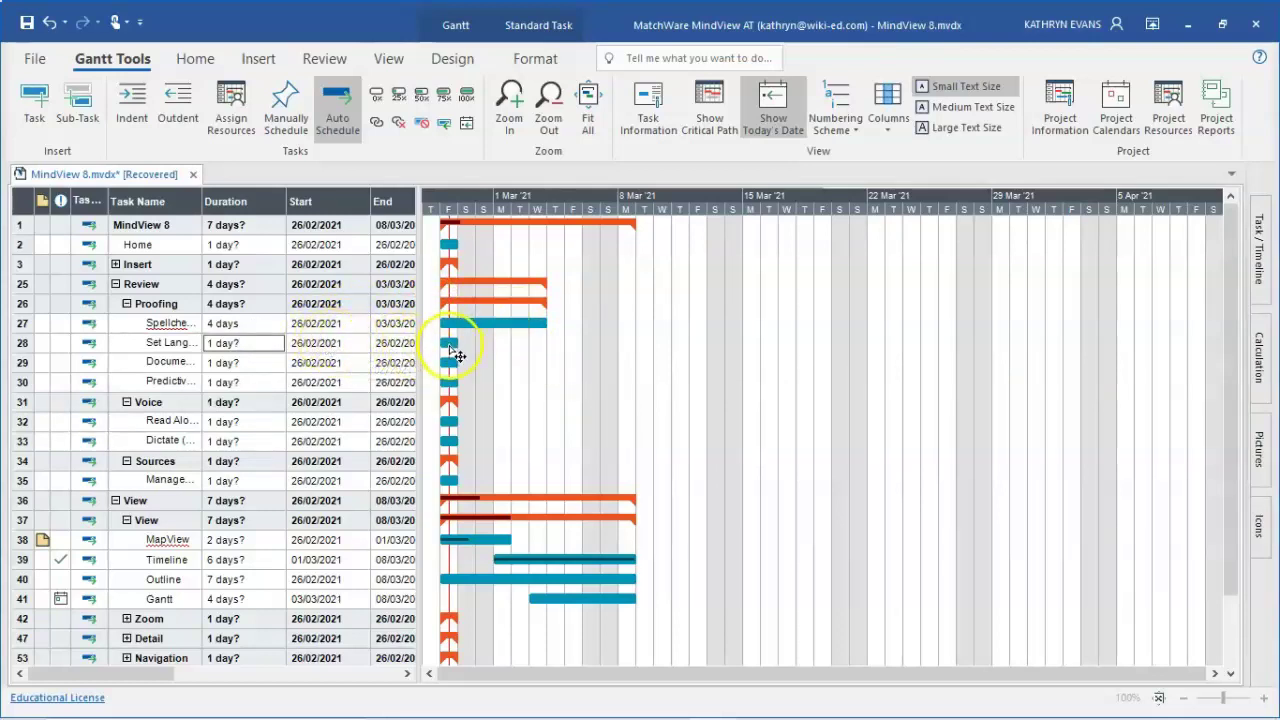
# Step: On the Gantt chart, reschedule Set Language to 02/03/2021–08/03/2021 and move the two Proofing tasks below it to 01/03/2021 and 09/03/2021
pyautogui.moveTo(458, 356); pyautogui.dragTo(616, 342)
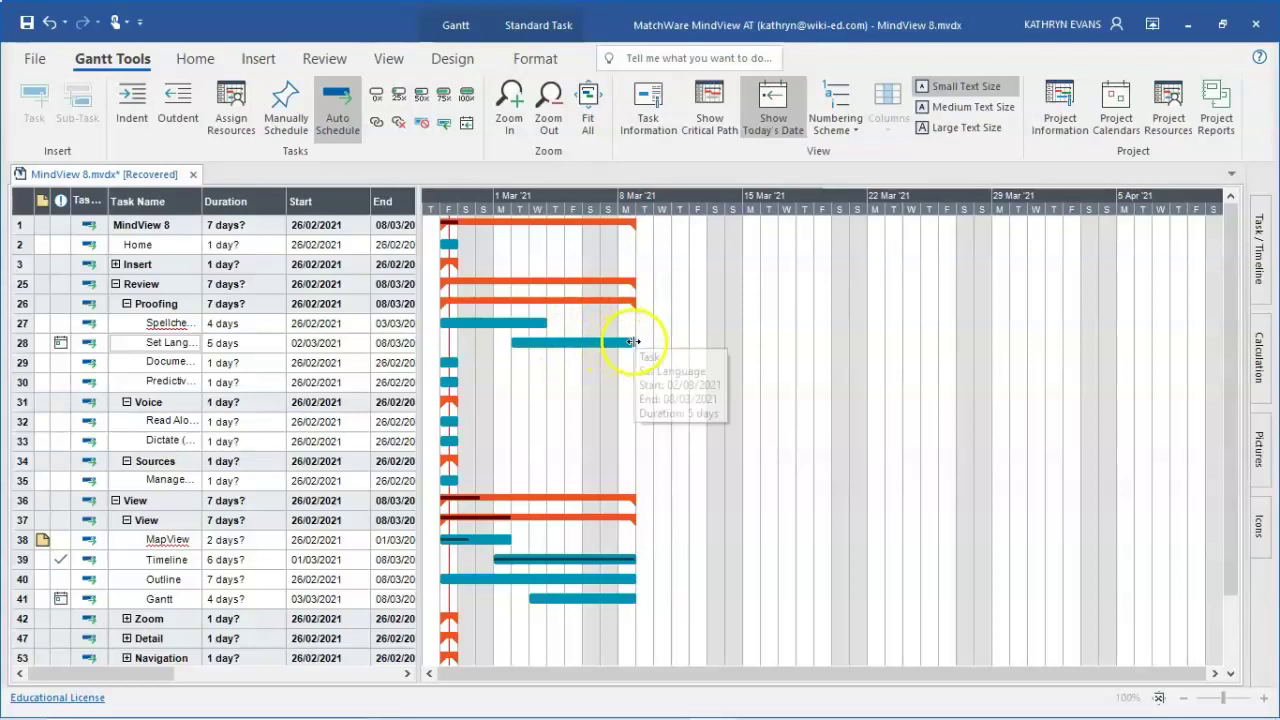
pyautogui.moveTo(457, 366); pyautogui.dragTo(645, 306)
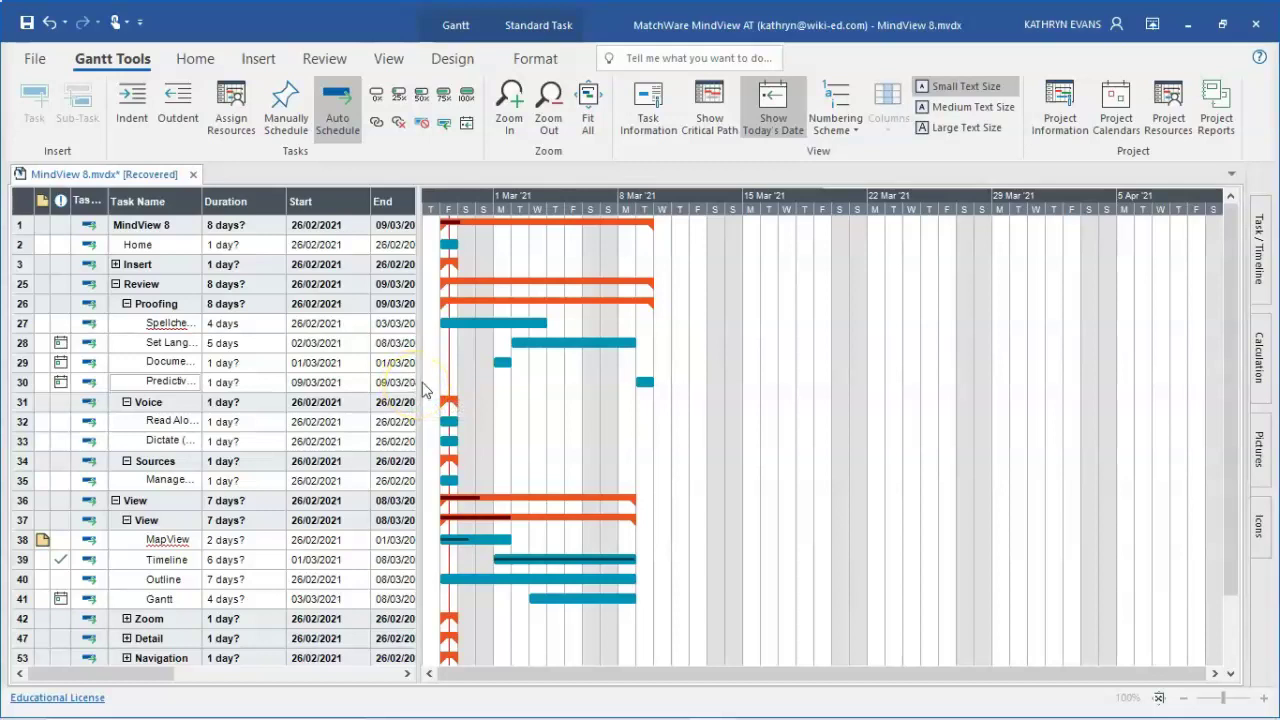
# Step: Widen the Gantt task table to view all columns through Cost, and narrow it back to the End column
pyautogui.moveTo(420, 380); pyautogui.dragTo(1139, 367)
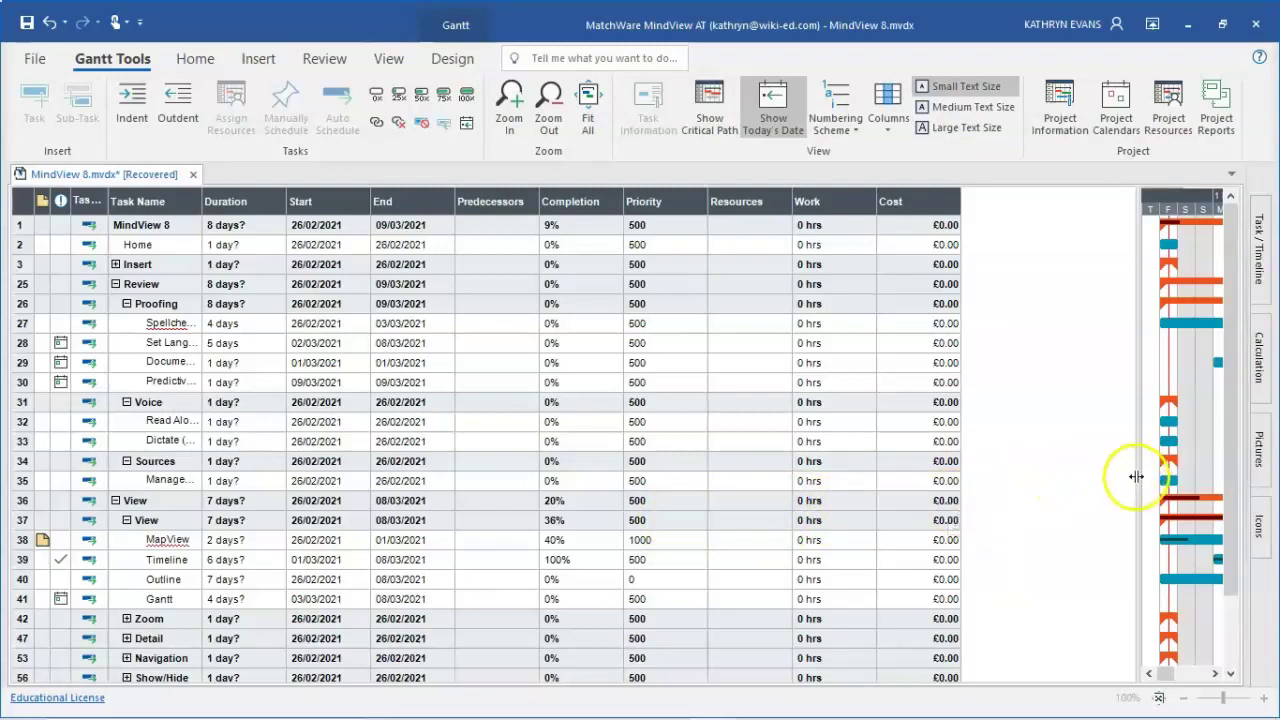
pyautogui.moveTo(1136, 479); pyautogui.dragTo(450, 372)
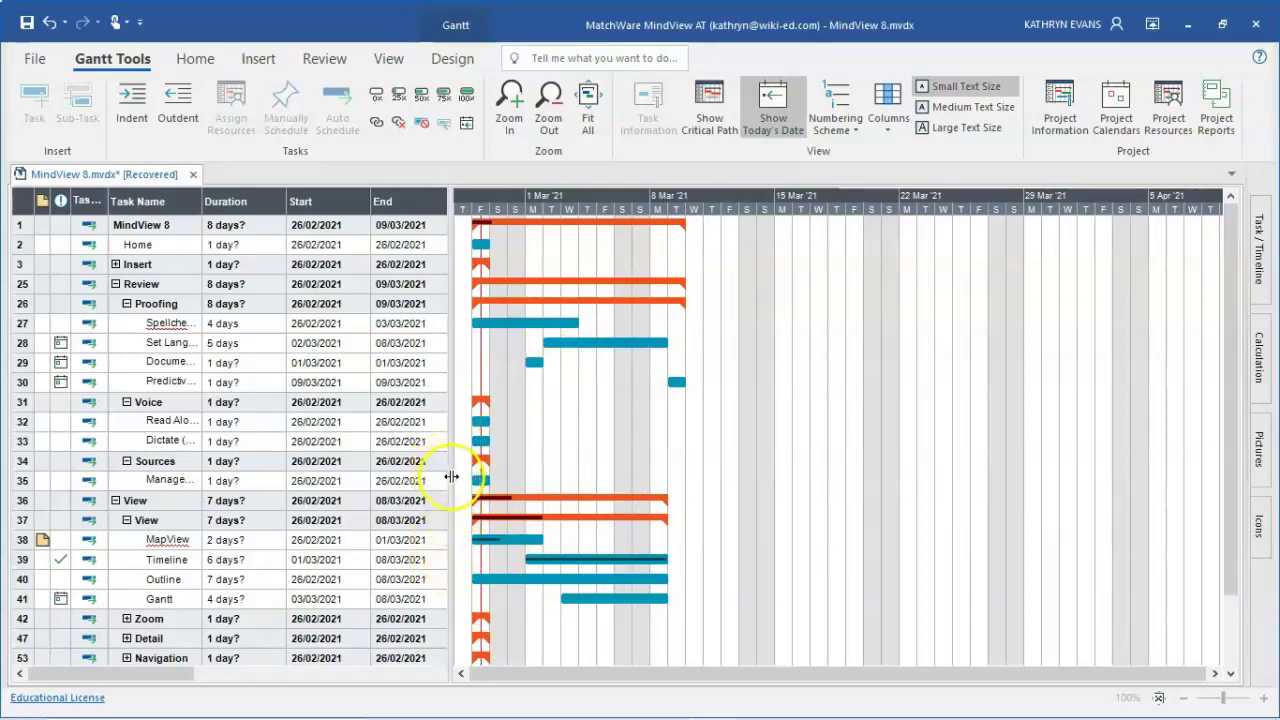
pyautogui.click(390, 59)
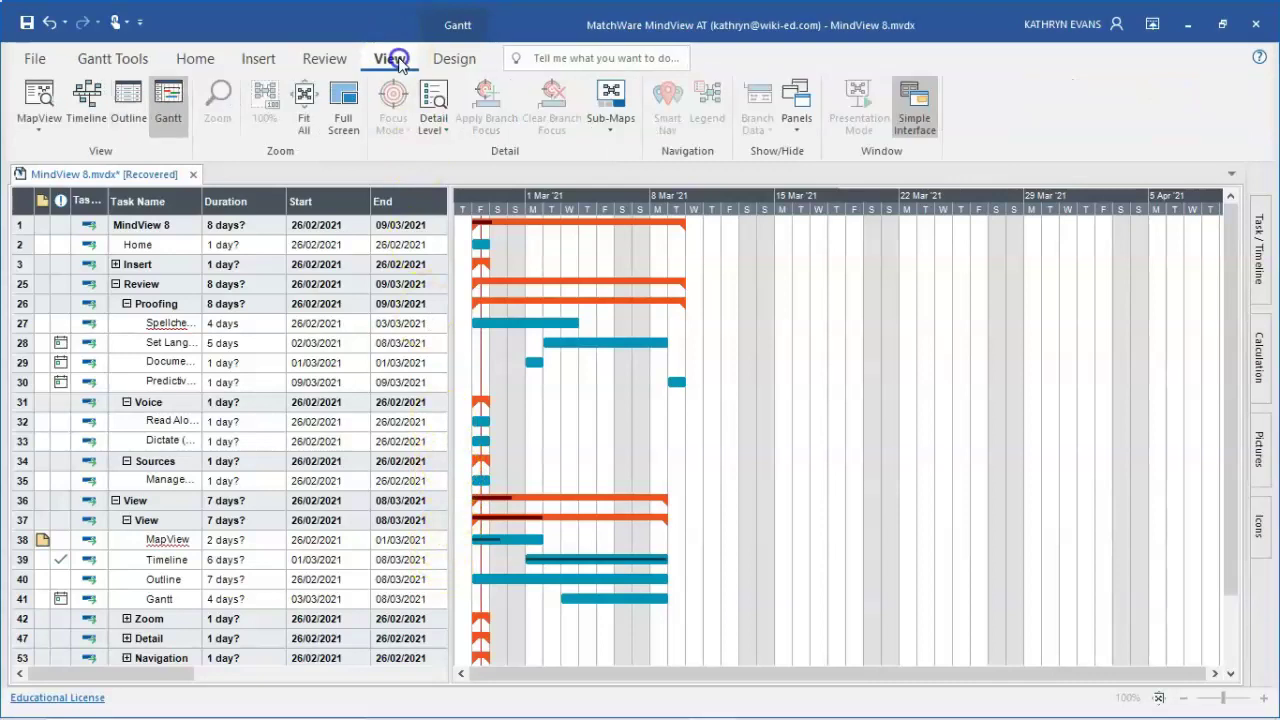